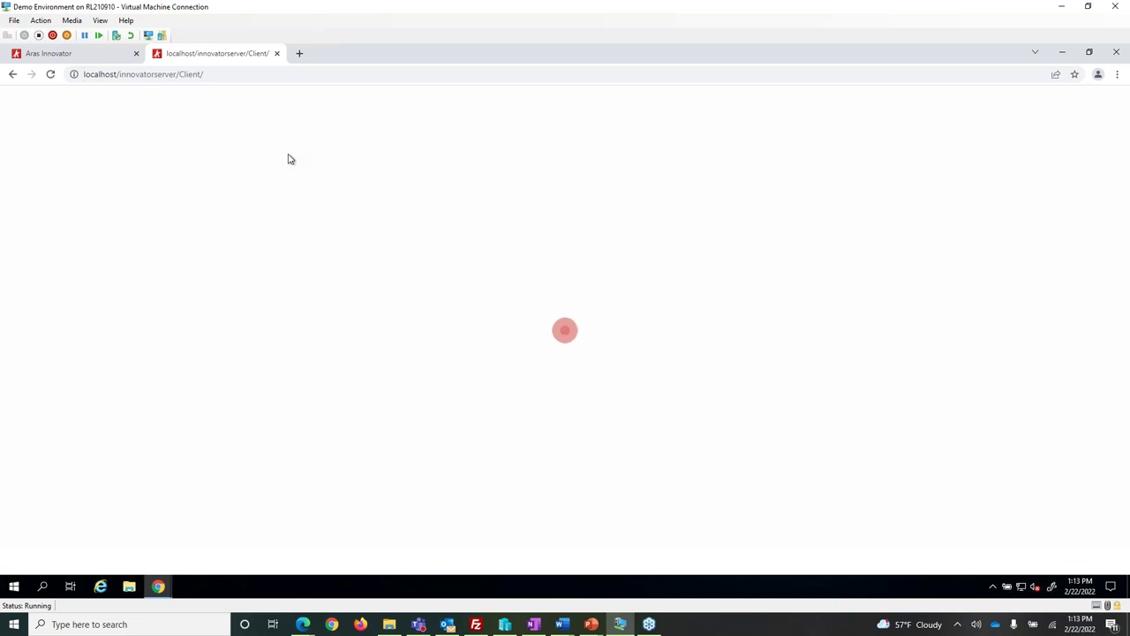
Log in to the second instance with the saved admin username and the account password.
click(249, 76)
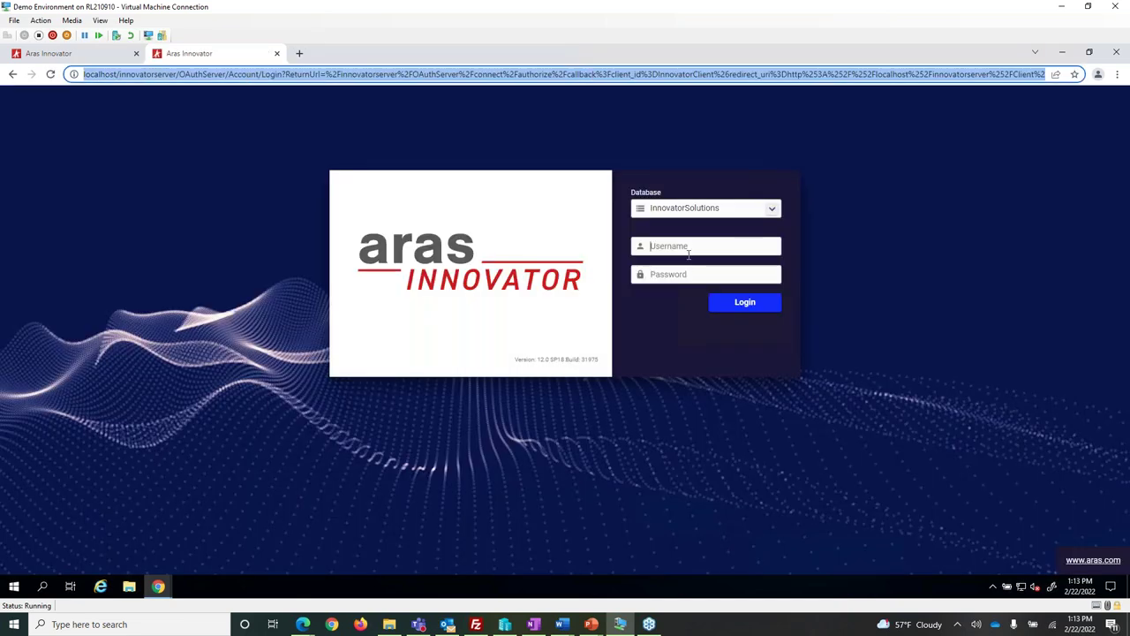
click(688, 254)
key(Down)
key(Return)
key(Tab)
text(innovator)
key(Return)
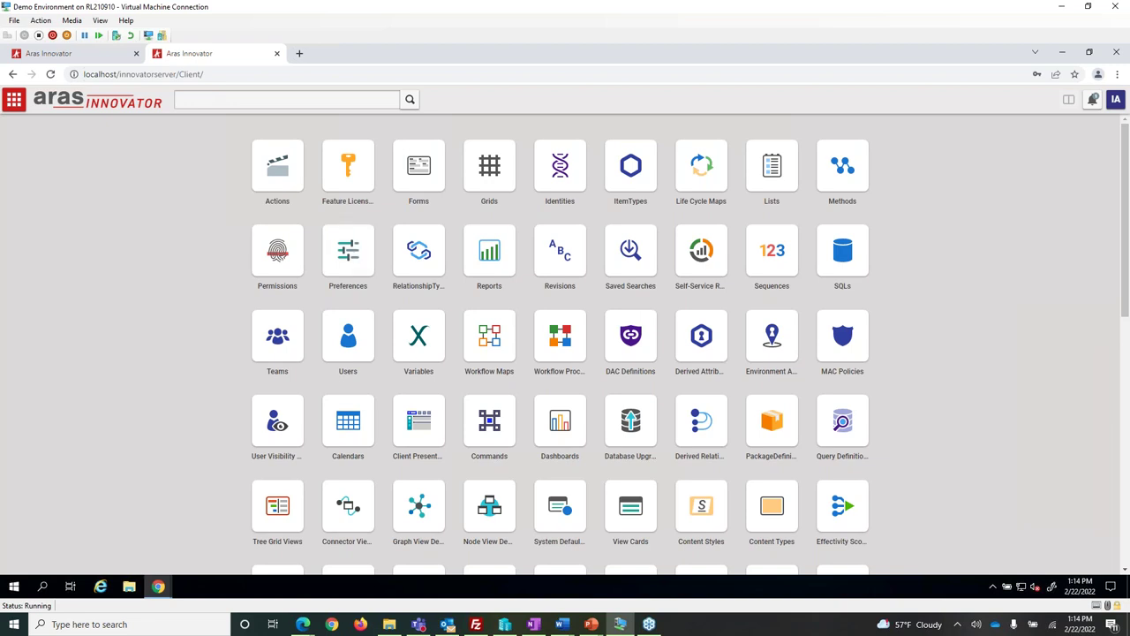
Compare the demo's Part ItemType with the second instance, then open its Contents tree.
click(75, 58)
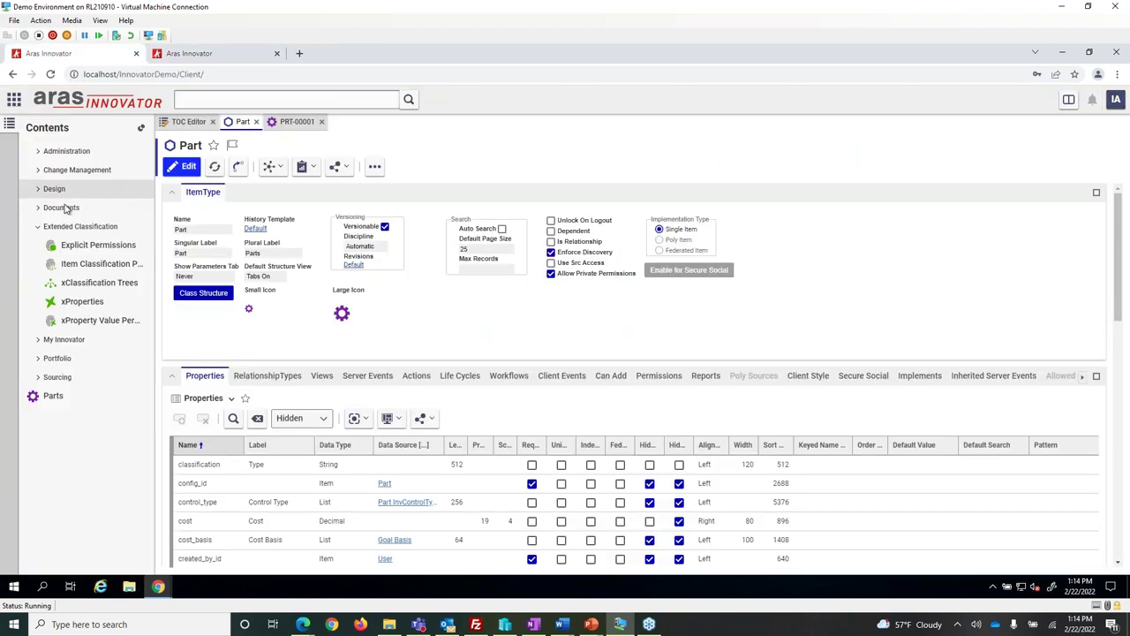
click(40, 225)
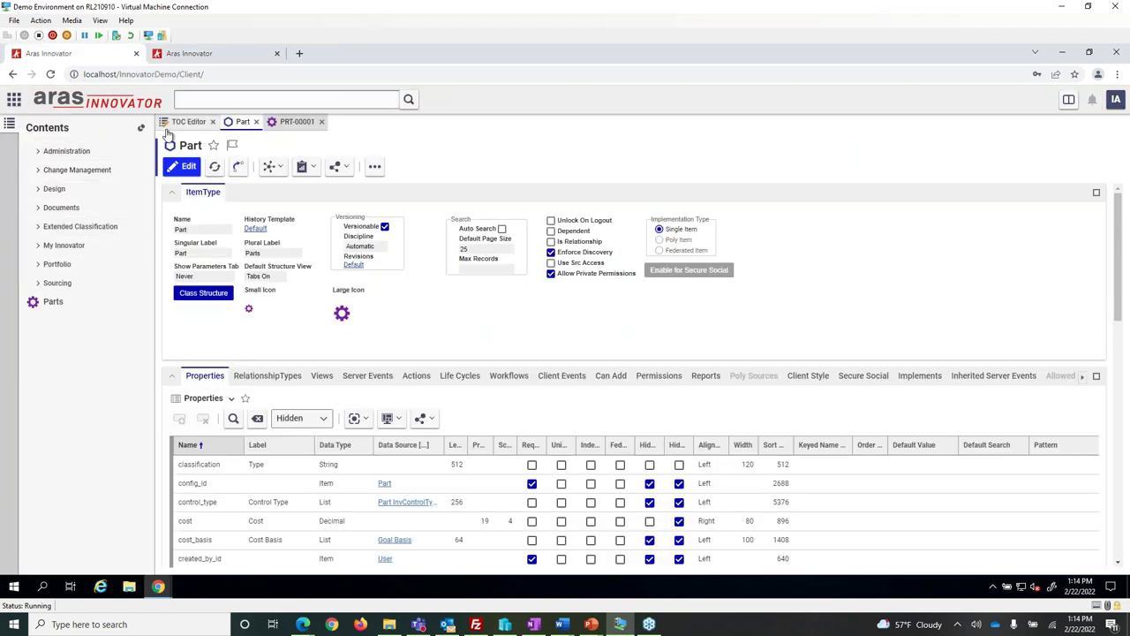
click(189, 54)
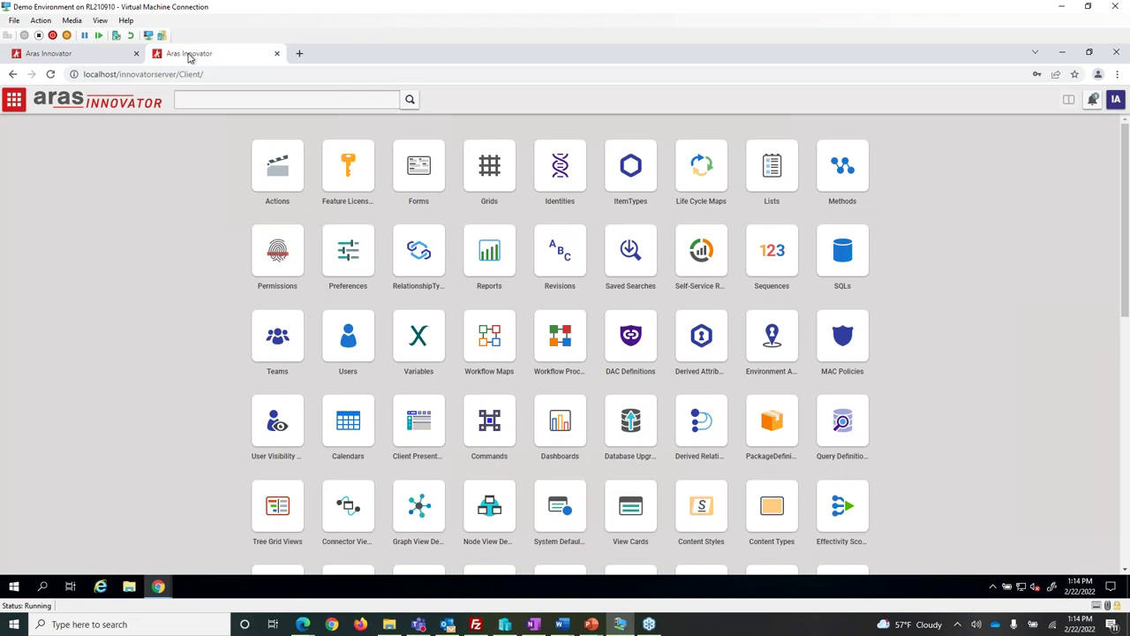
click(17, 108)
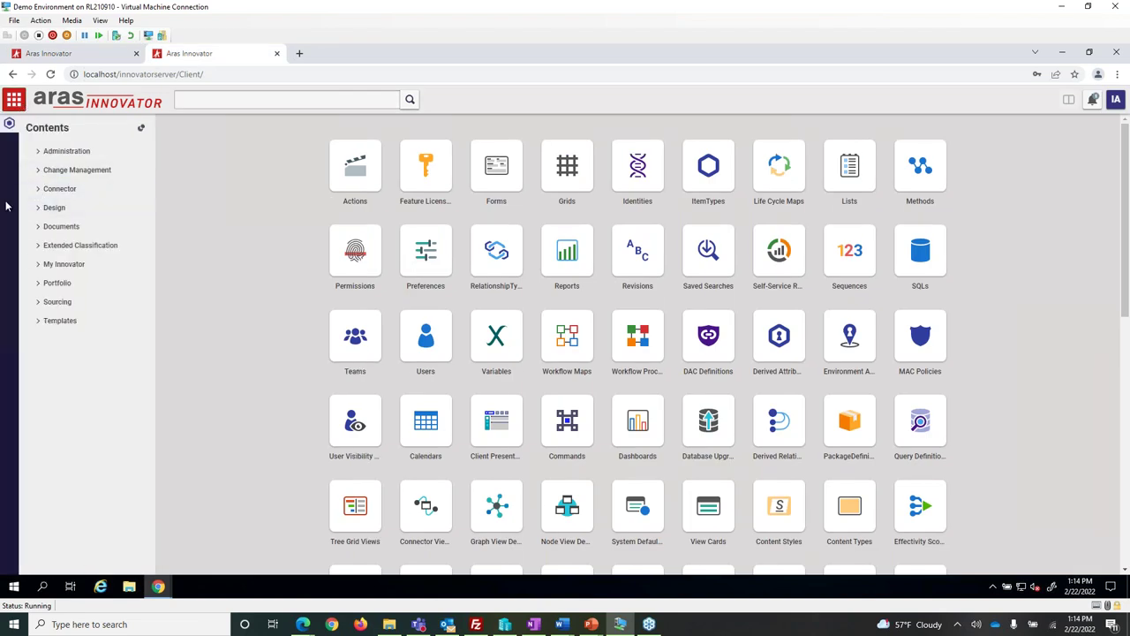
click(38, 173)
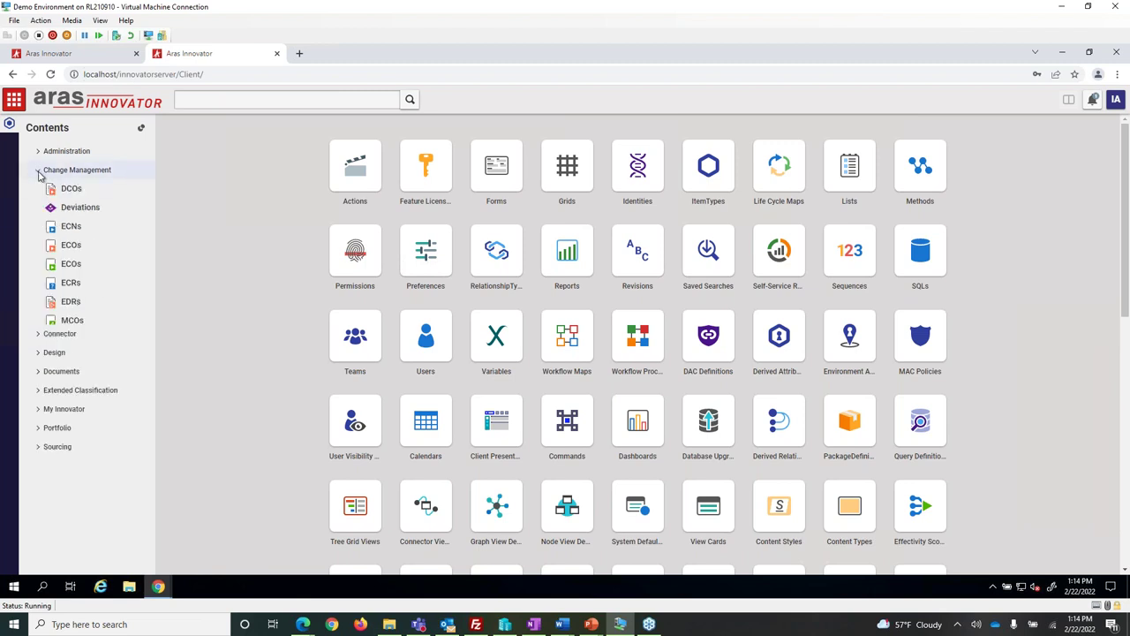
click(39, 174)
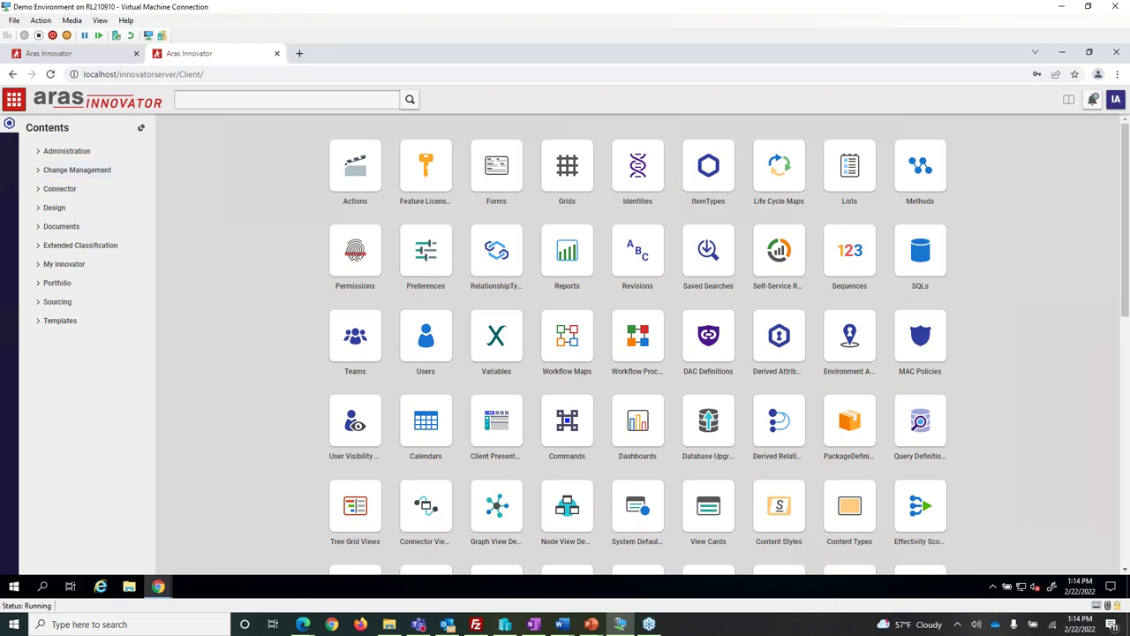
Recheck the demo's Part, then expand Design and Administration in the second instance's Contents tree.
click(72, 59)
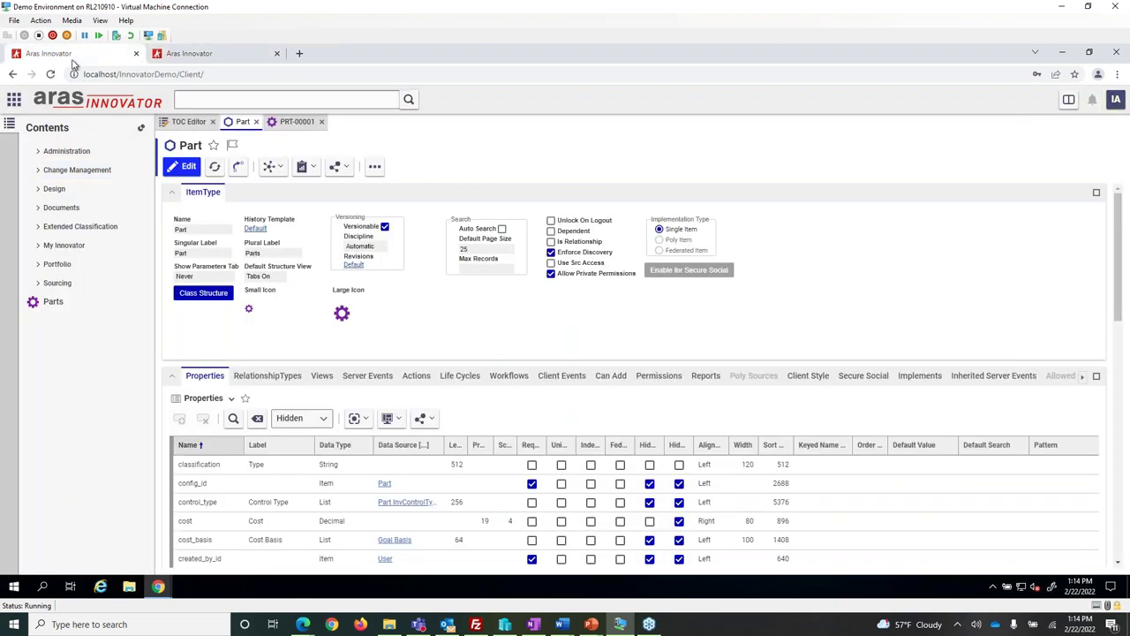
click(213, 62)
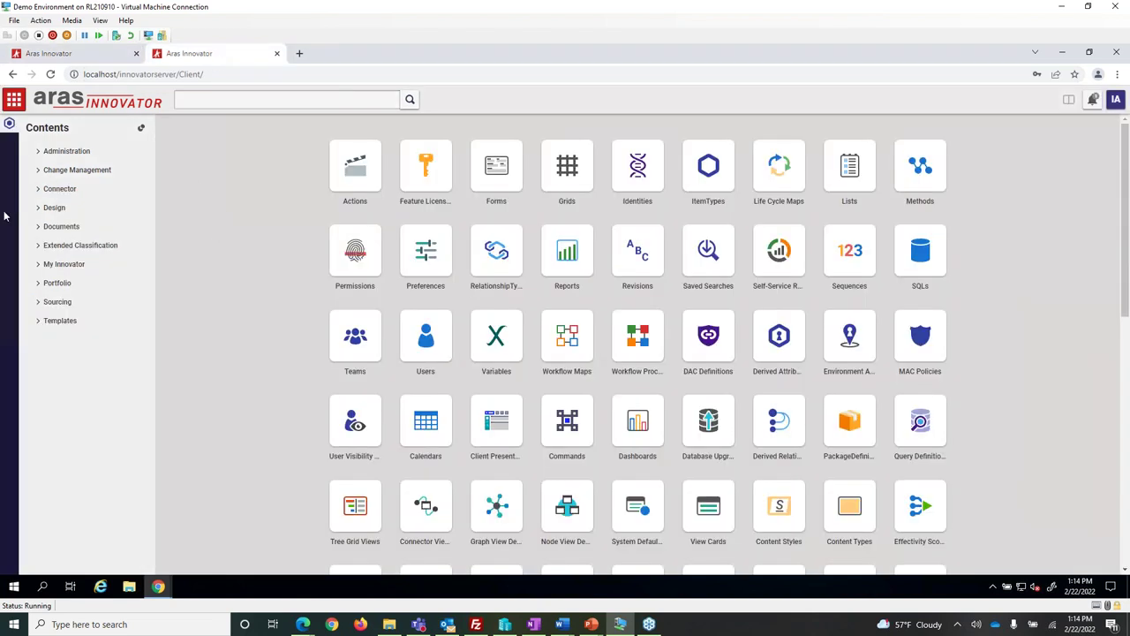
click(35, 209)
click(38, 151)
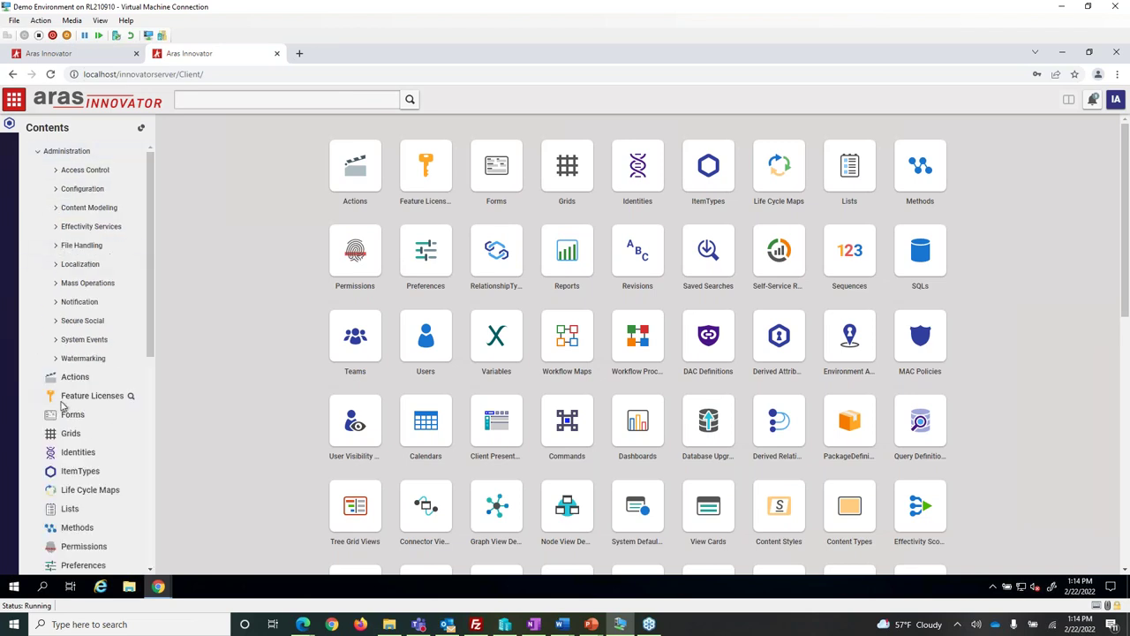
scroll(67, 415, down, 3)
Search ItemTypes filtered by Name 'Part' and open the Part ItemType from its row.
click(83, 355)
click(66, 175)
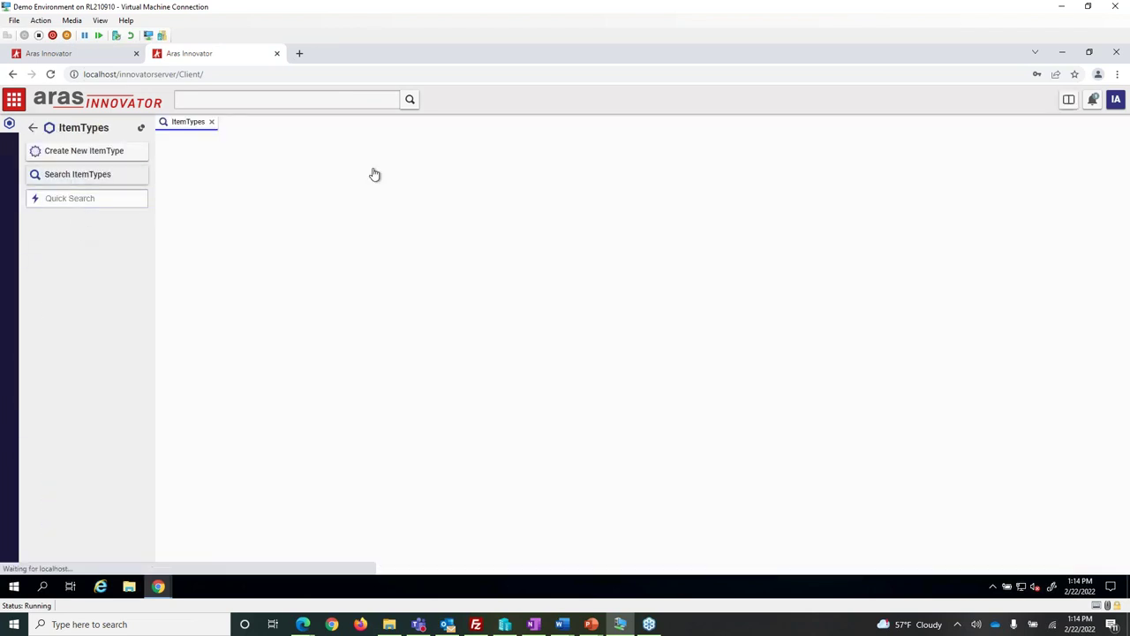
click(199, 172)
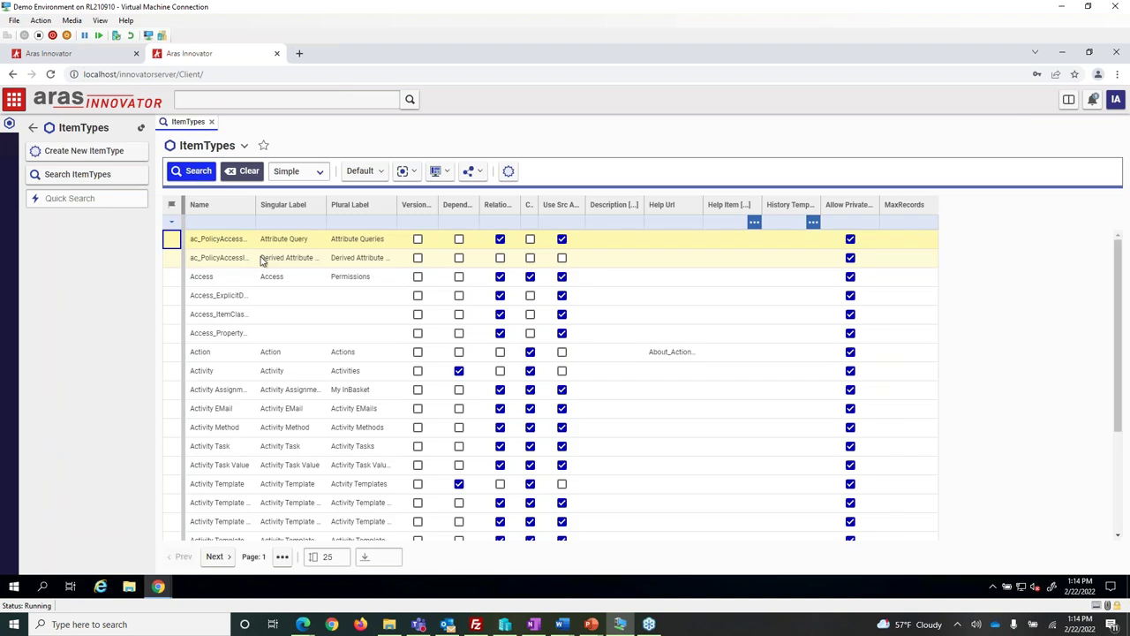
click(206, 221)
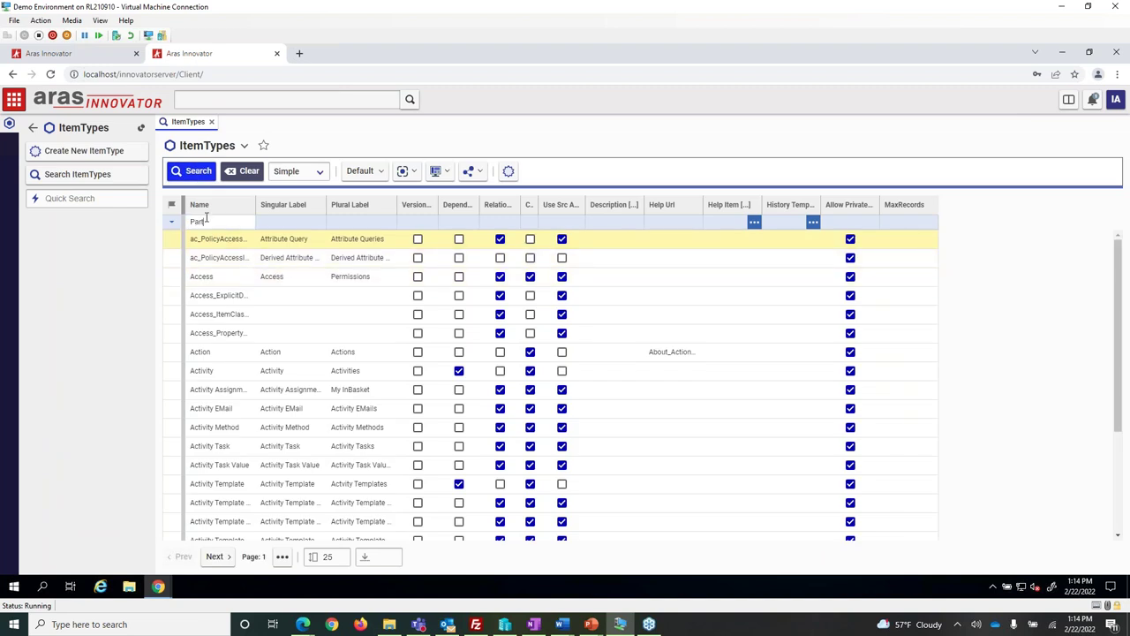
text(Part)
key(Return)
right_click(256, 240)
click(266, 248)
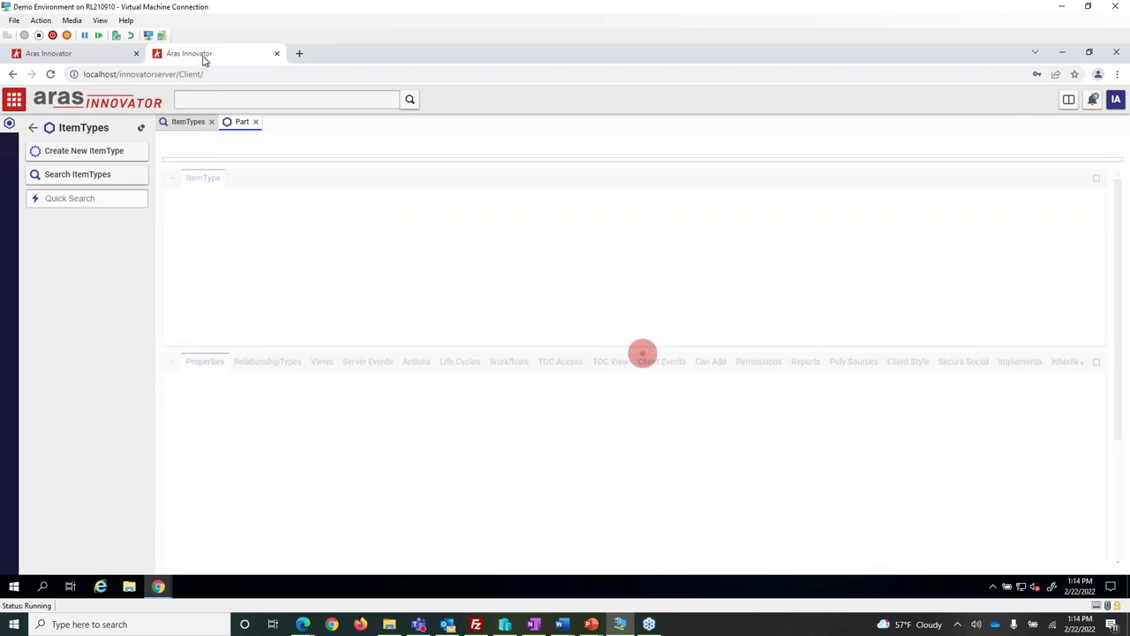
Arrange the two instances in side-by-side windows and show the demo Part's empty xProperties.
drag(203, 59, 1129, 222)
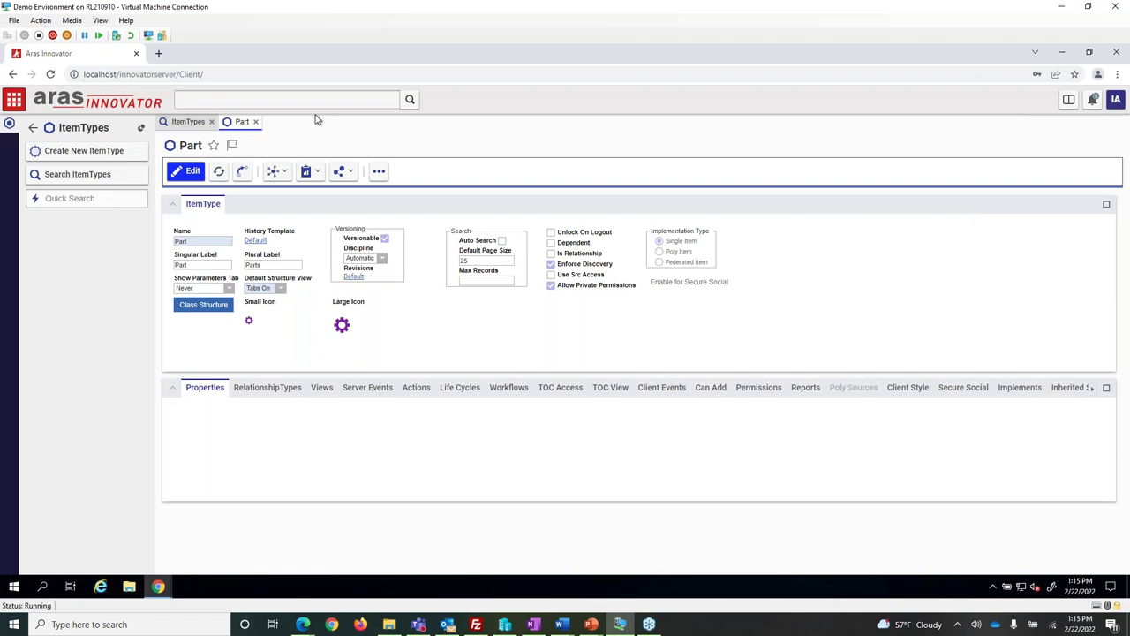
drag(214, 53, 1, 133)
click(729, 91)
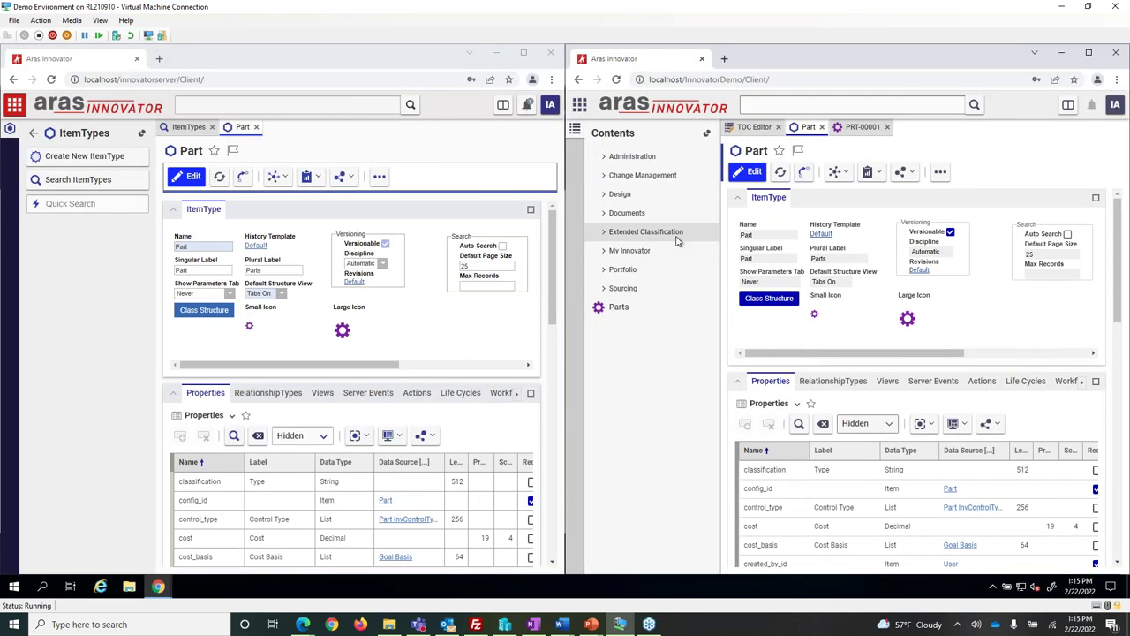
scroll(1084, 388, down, 5)
click(1082, 389)
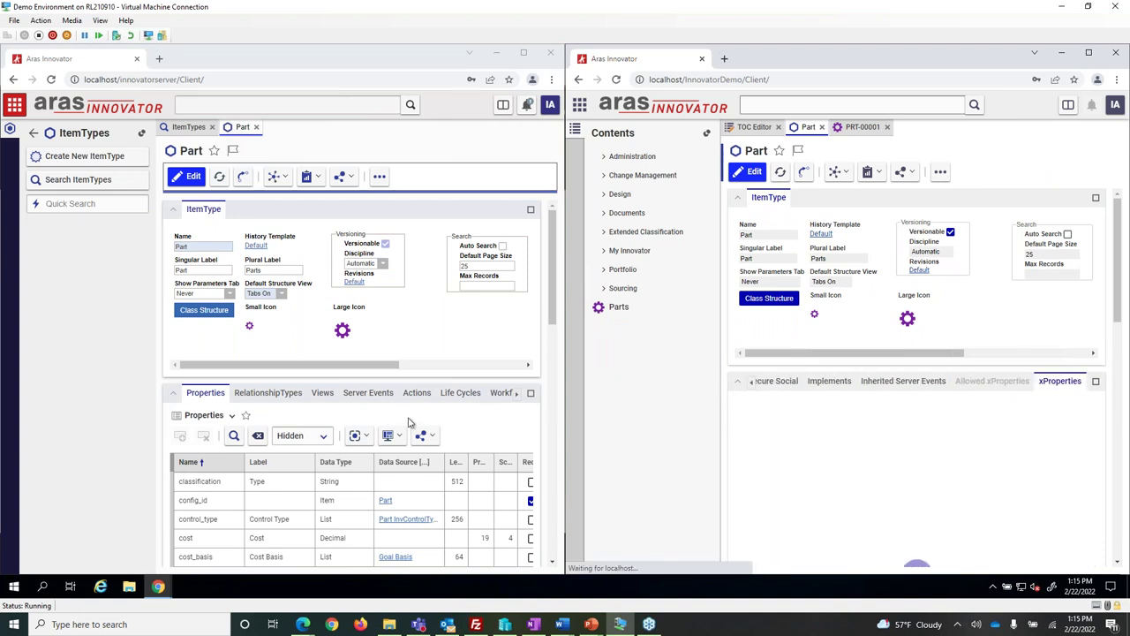
Show the second instance's Part TOC Access, listing World under Design, after checking TOC View.
click(519, 393)
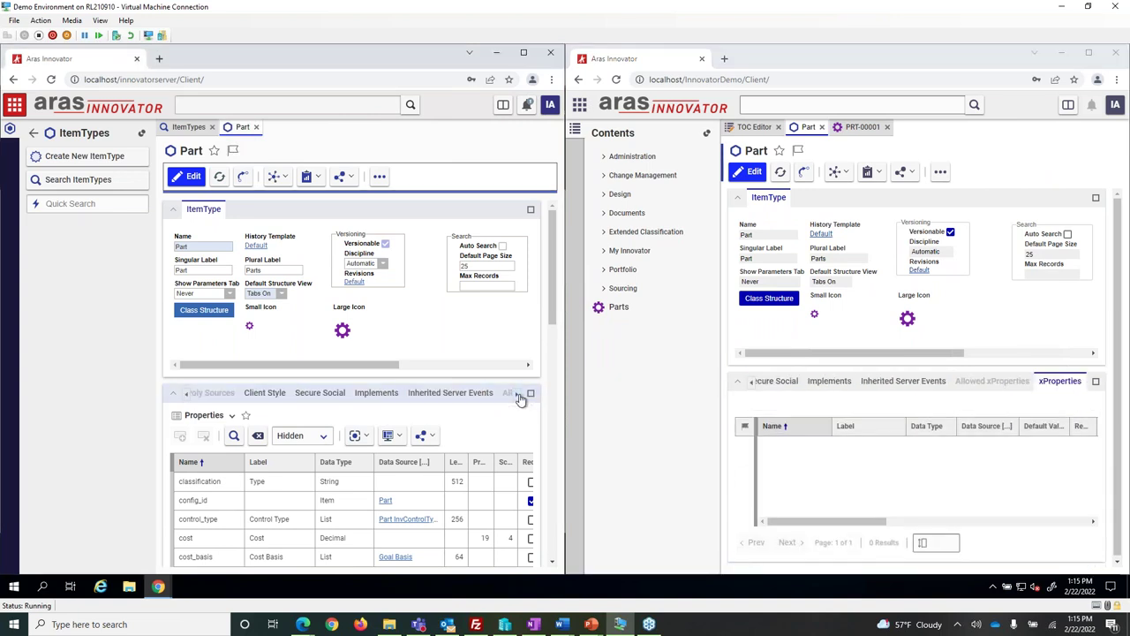
scroll(263, 397, down, 3)
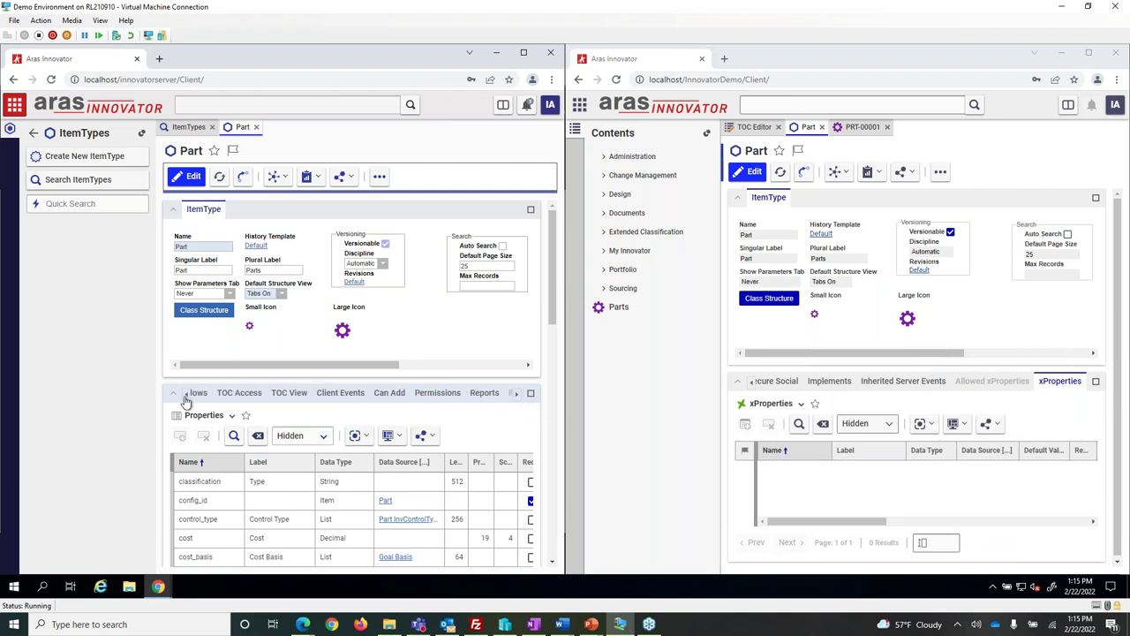
click(240, 395)
click(293, 395)
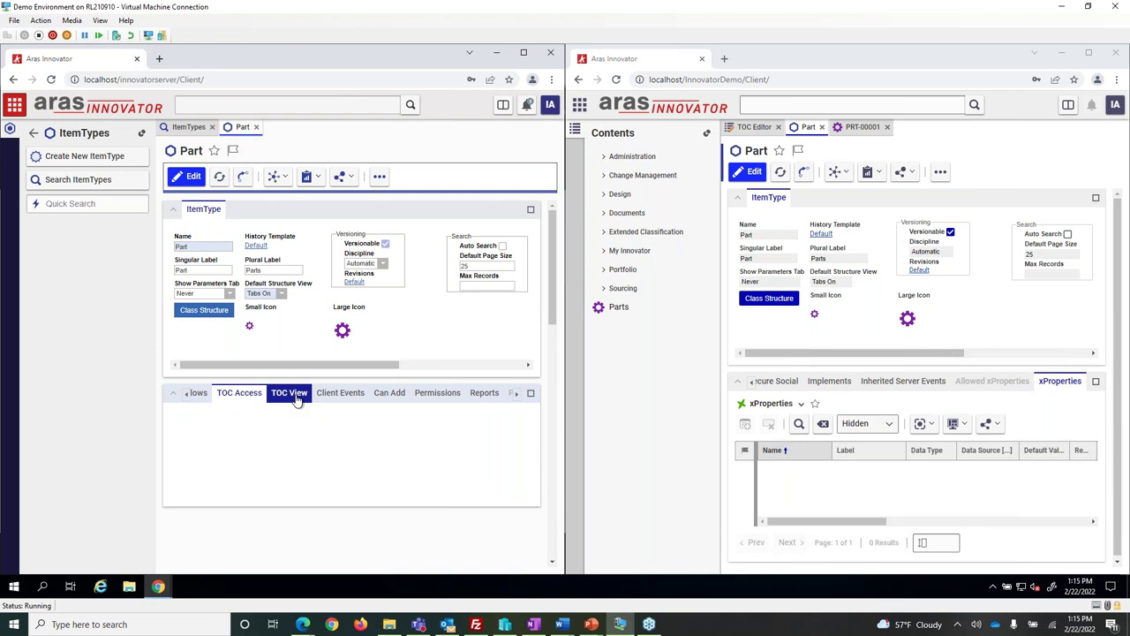
click(234, 396)
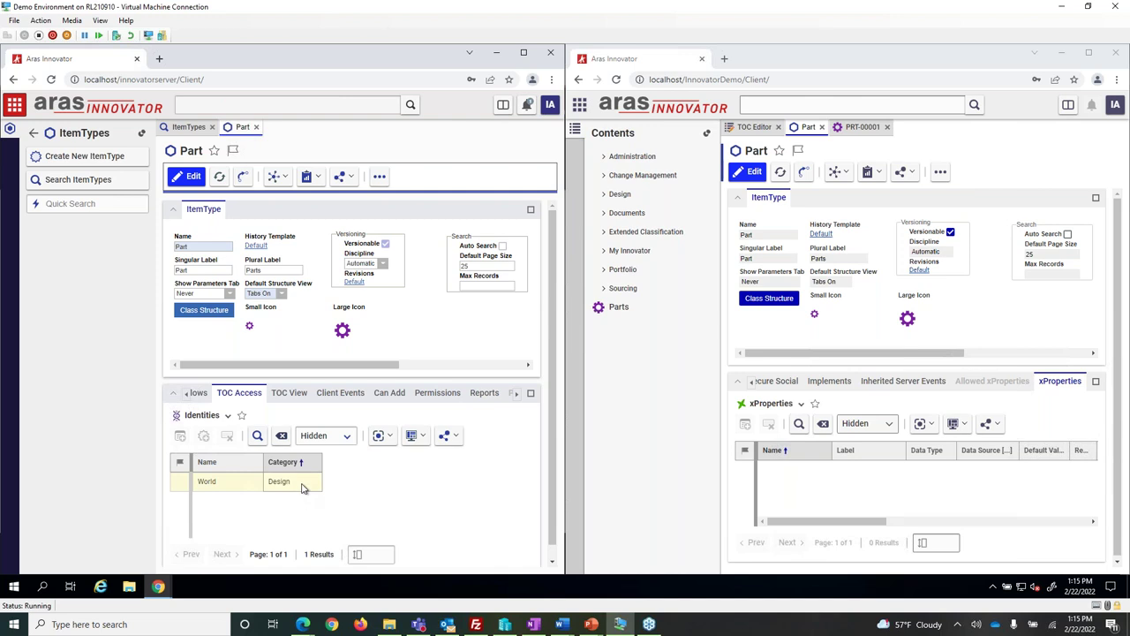
click(33, 133)
scroll(78, 182, up, 1)
scroll(76, 371, down, 1)
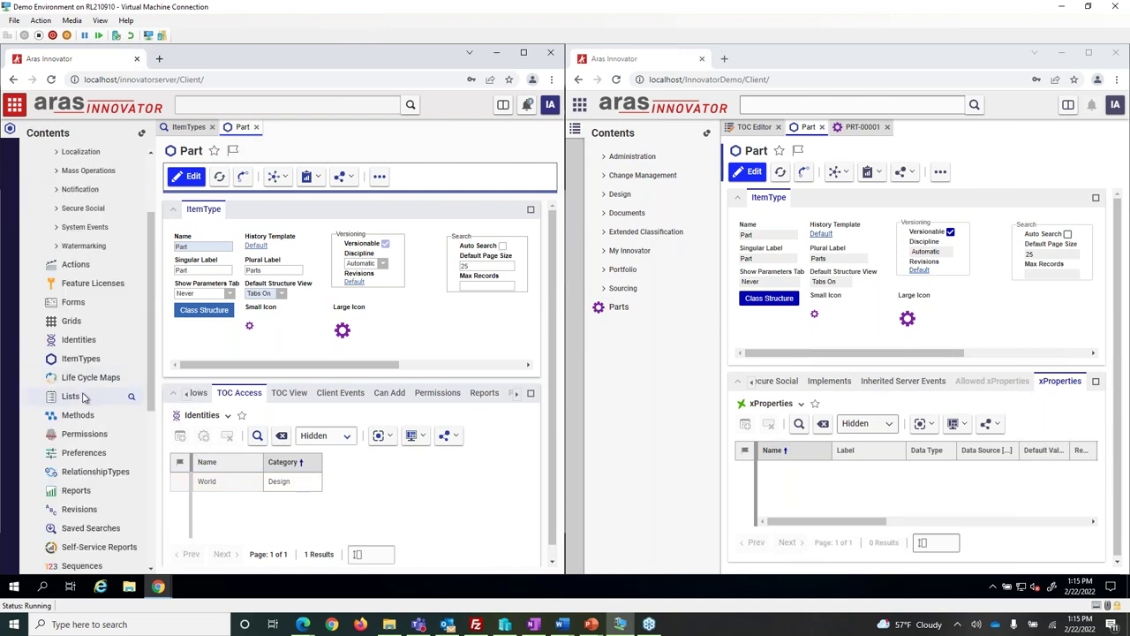
Open the Categories list from Lists in the second instance.
click(71, 396)
text(Ca)
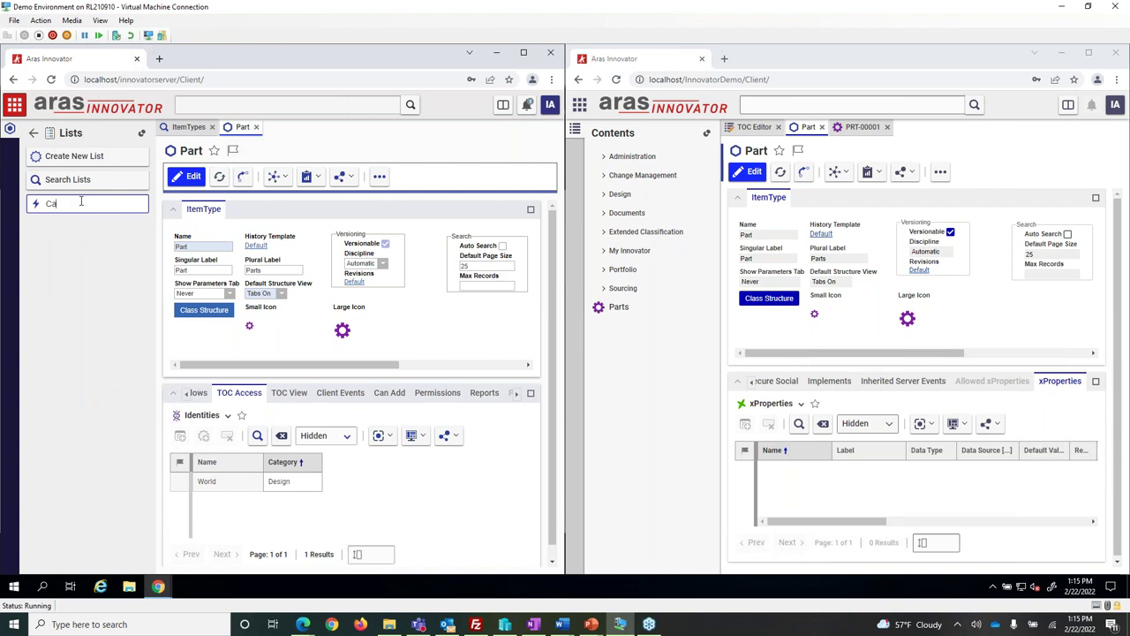
text(teri)
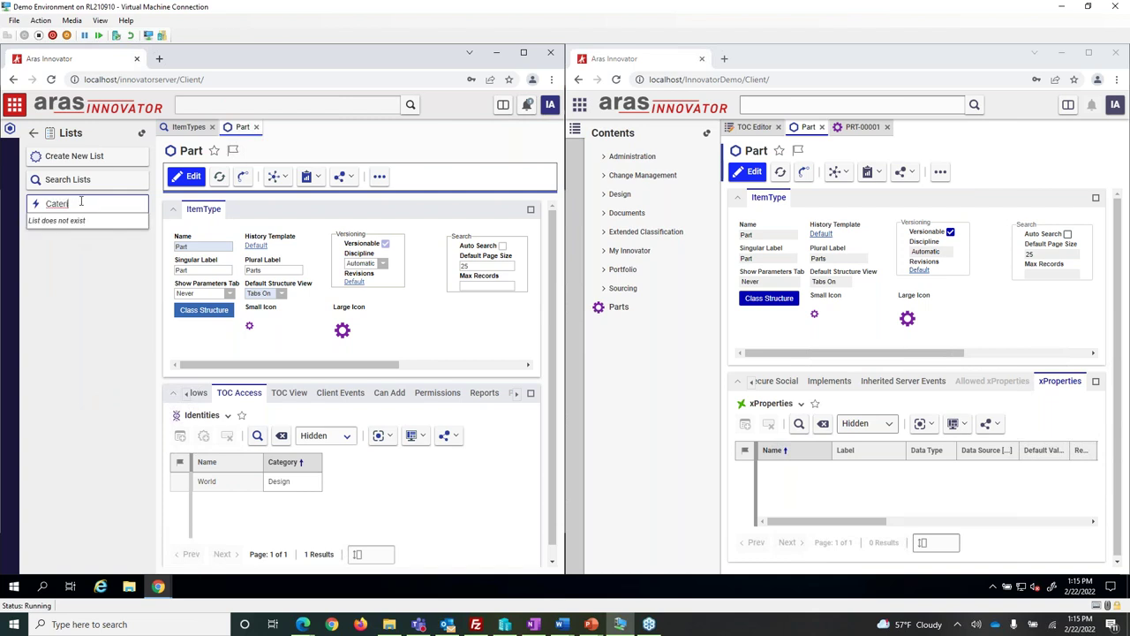
key(BackSpace)
key(BackSpace)
text(gories)
click(71, 222)
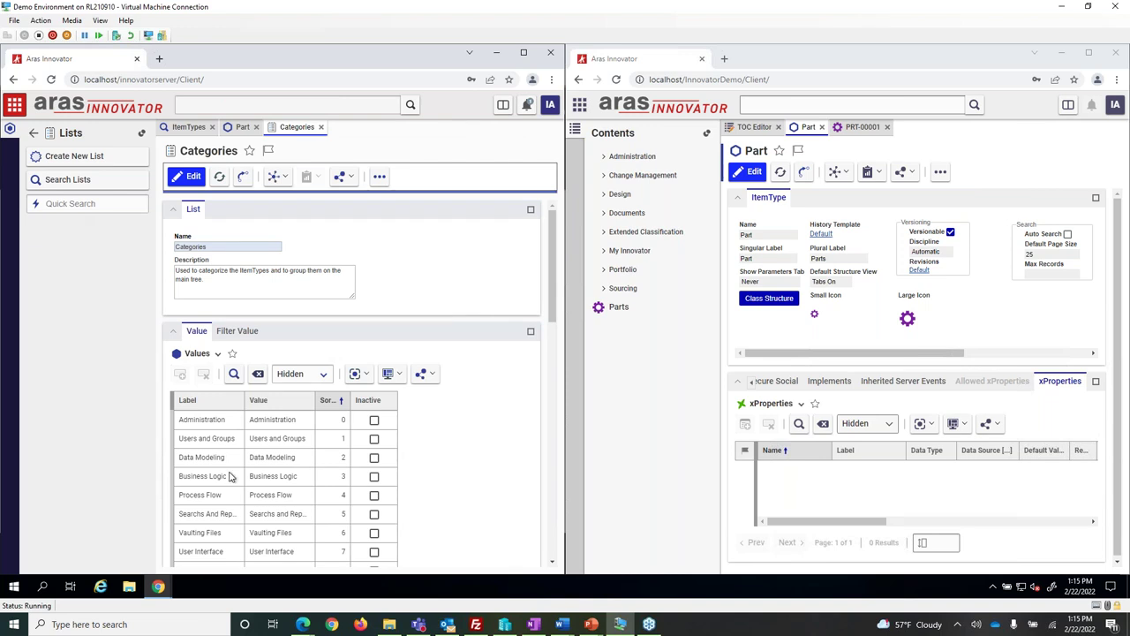
Scroll through the 47 Categories values, then return to the Part ItemType tab.
scroll(357, 446, down, 5)
scroll(357, 463, down, 6)
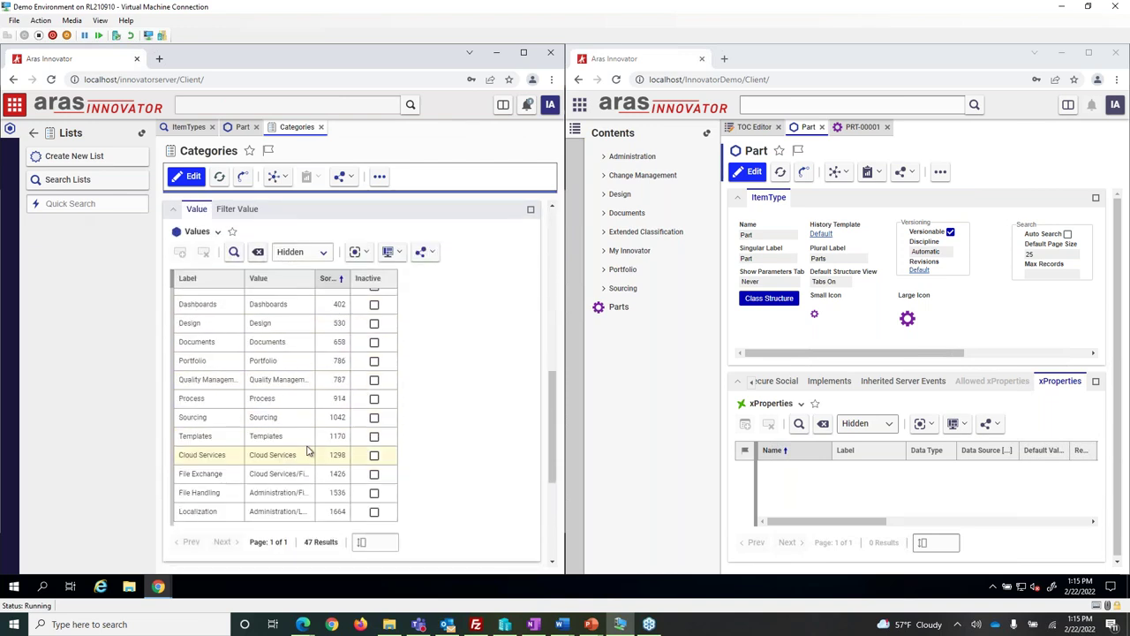
scroll(294, 443, down, 1)
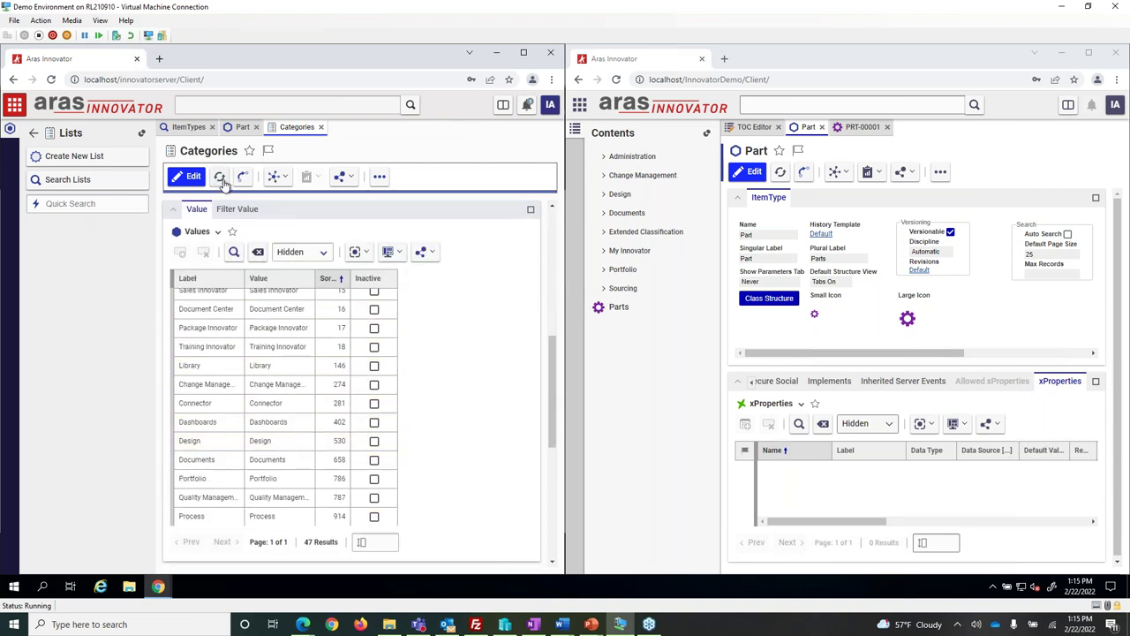
click(234, 128)
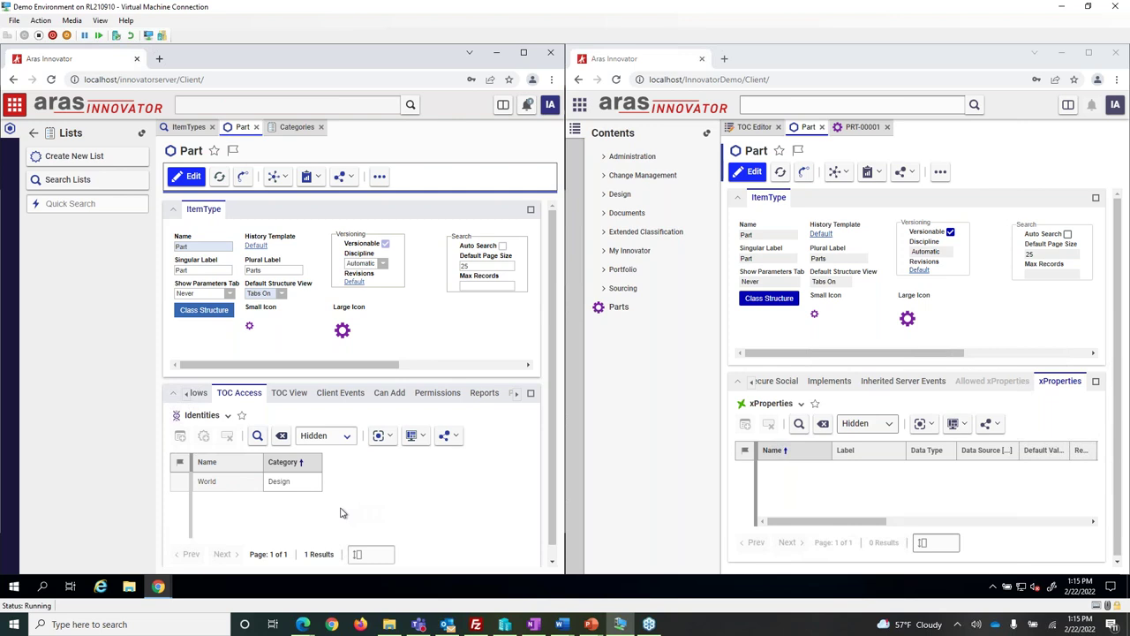
click(752, 381)
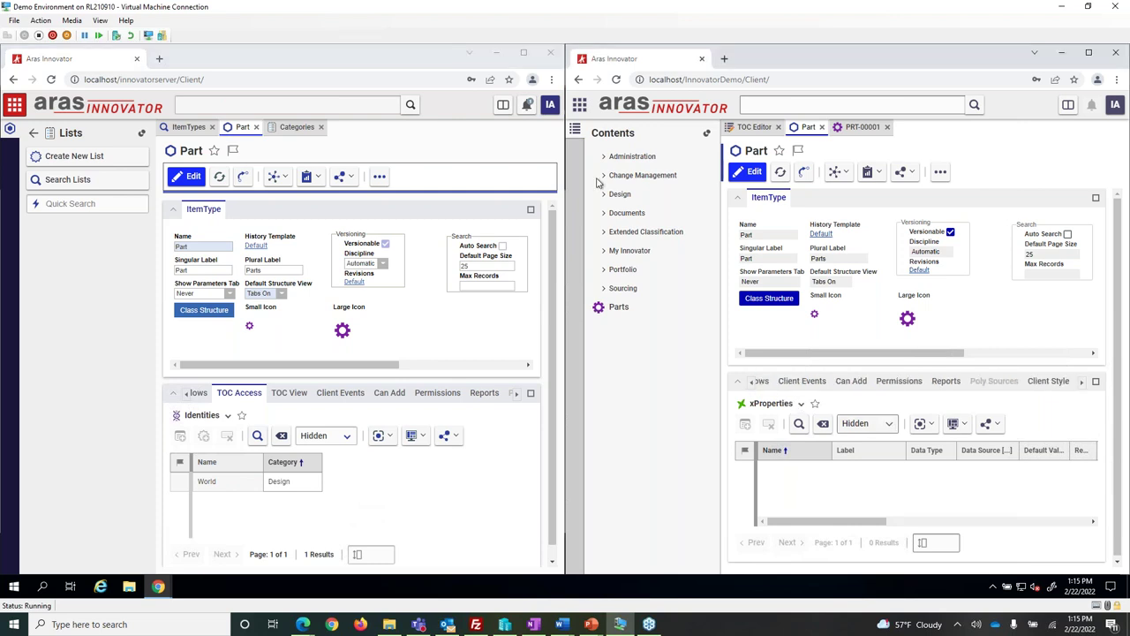
In the demo's TOC Editor, select Parts under Design with World access, then recheck the left Part's TOC View and TOC Access.
click(757, 128)
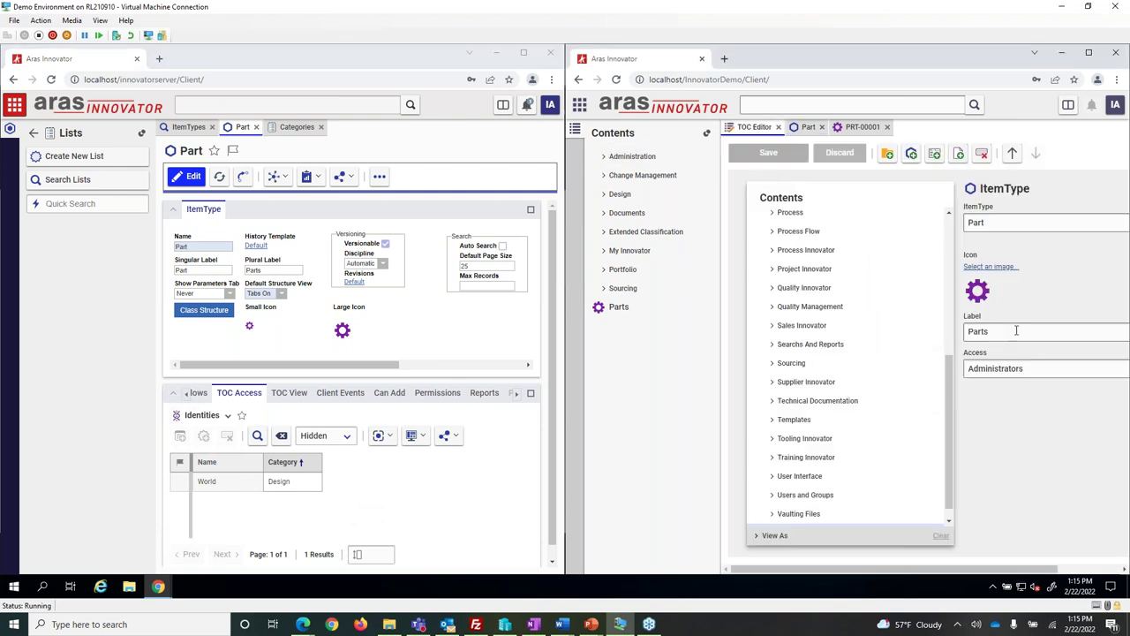
scroll(841, 309, up, 5)
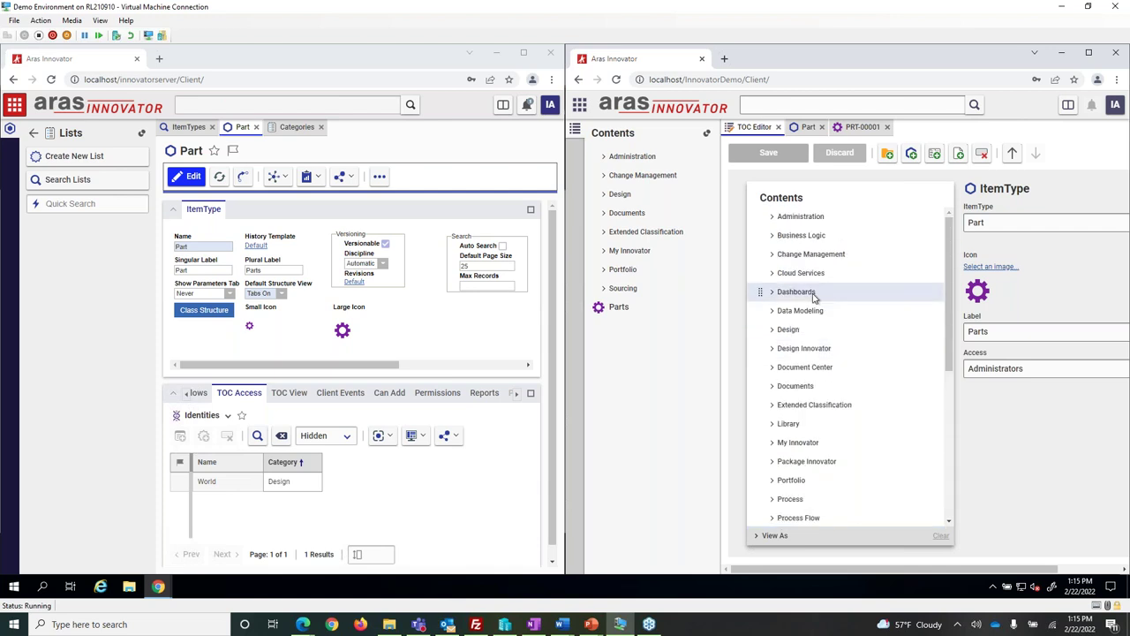
click(773, 335)
click(807, 350)
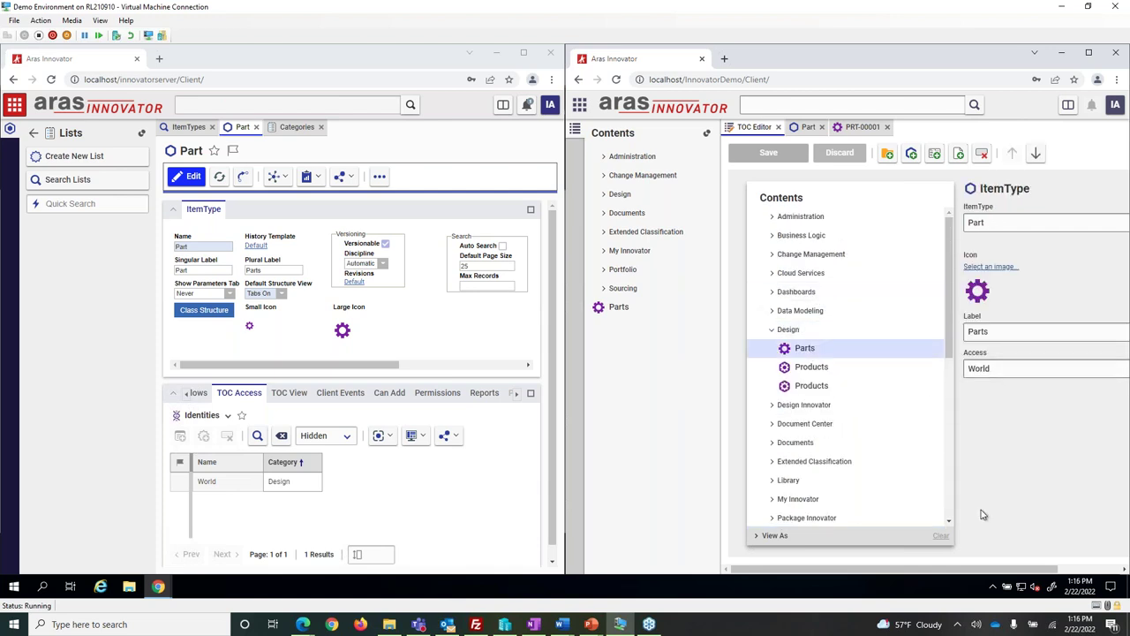
drag(954, 569, 1048, 571)
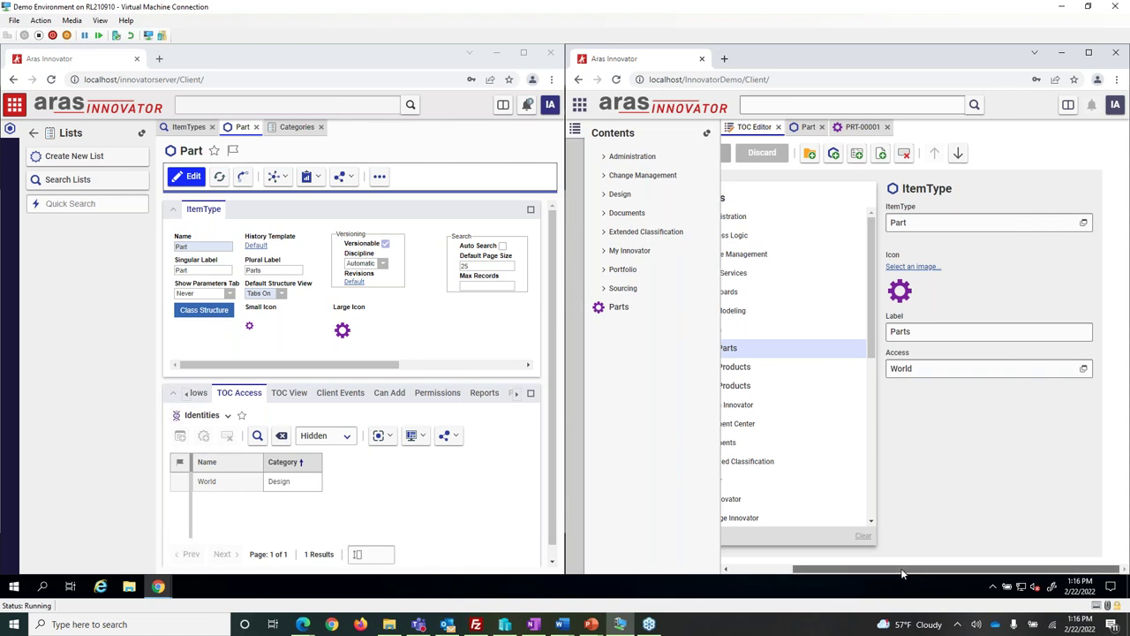
drag(913, 572, 870, 578)
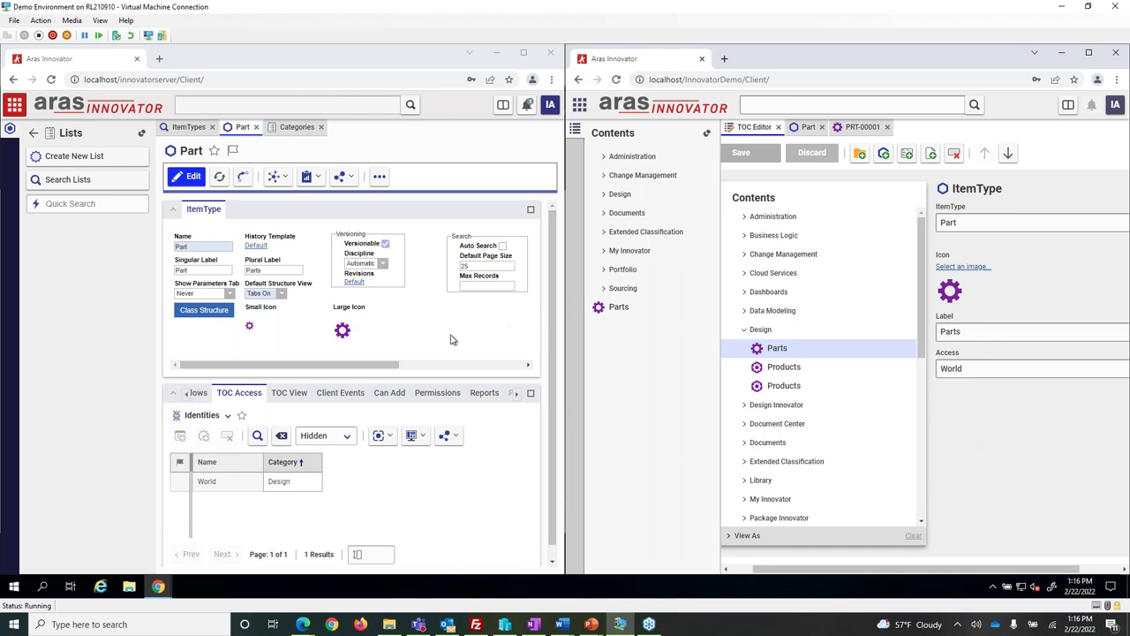
click(287, 393)
click(239, 393)
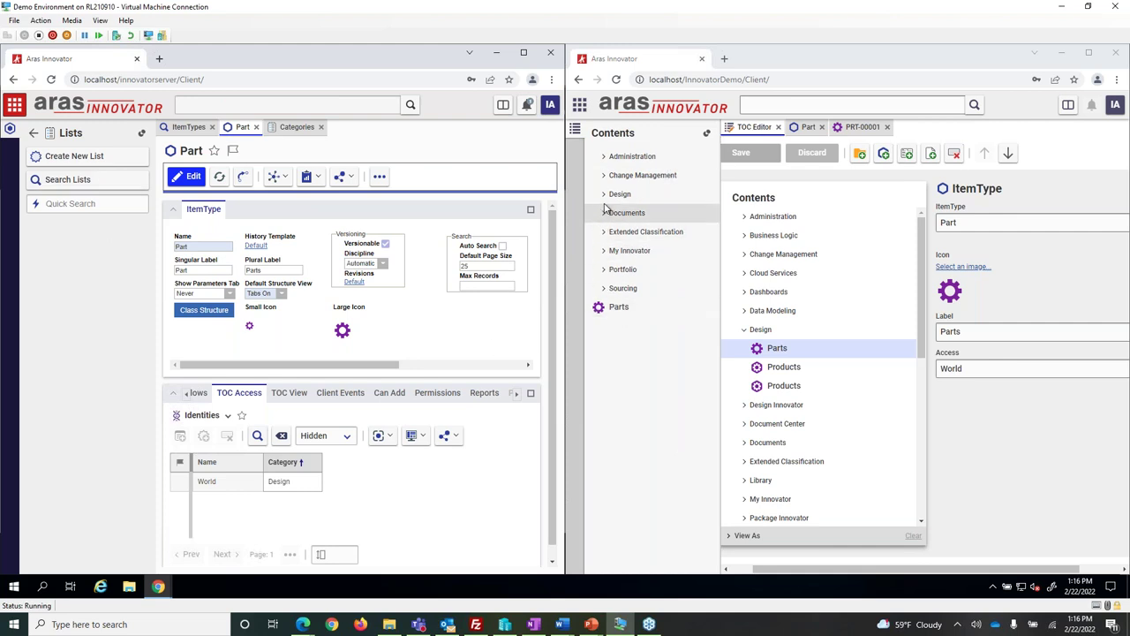
Show the demo Part's Properties in a maximized window and put the ItemType into edit mode.
click(805, 126)
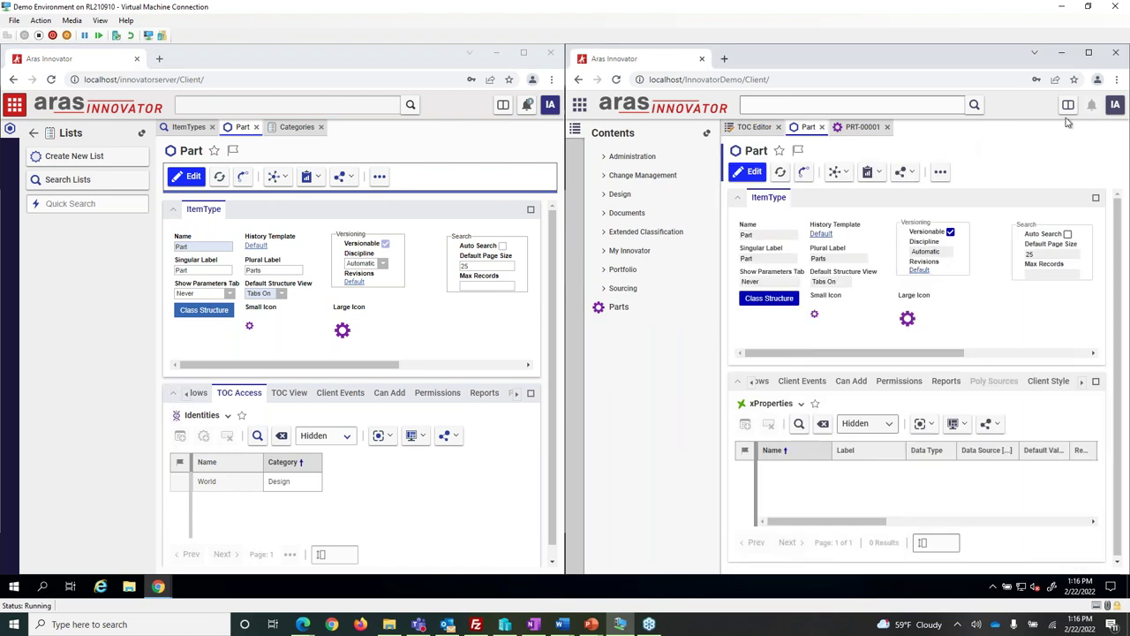
click(753, 388)
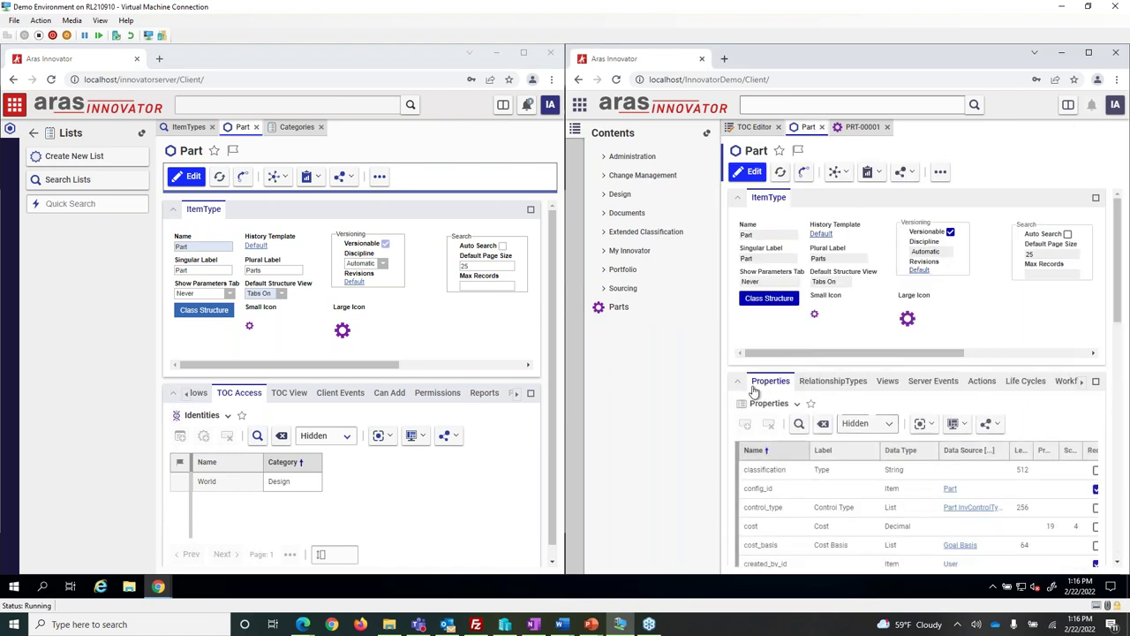
click(1089, 54)
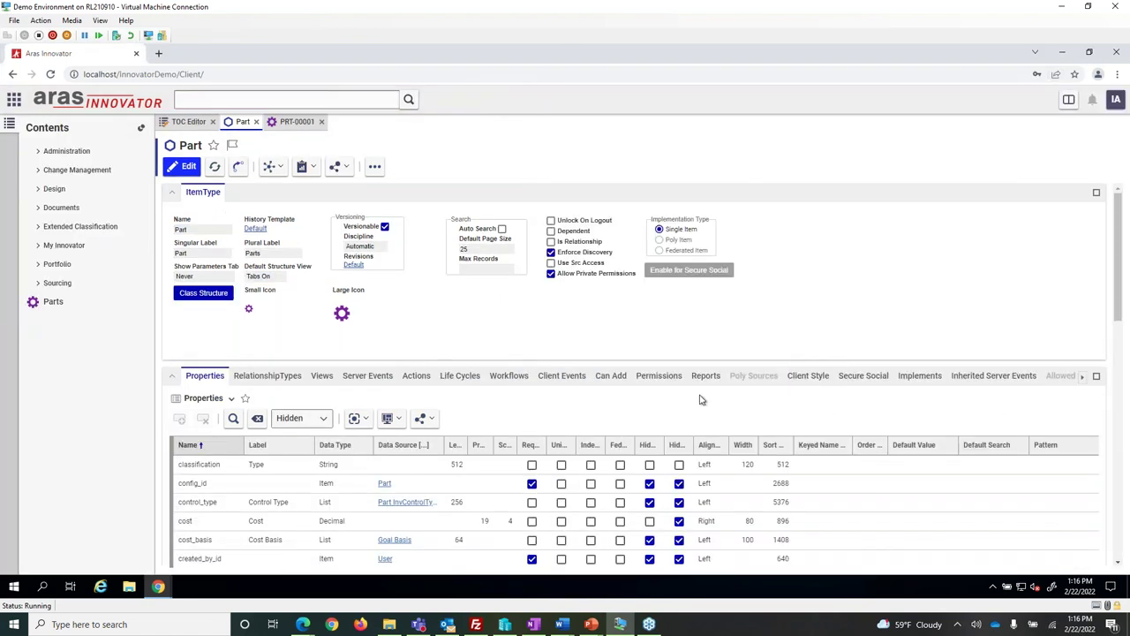
scroll(700, 401, down, 10)
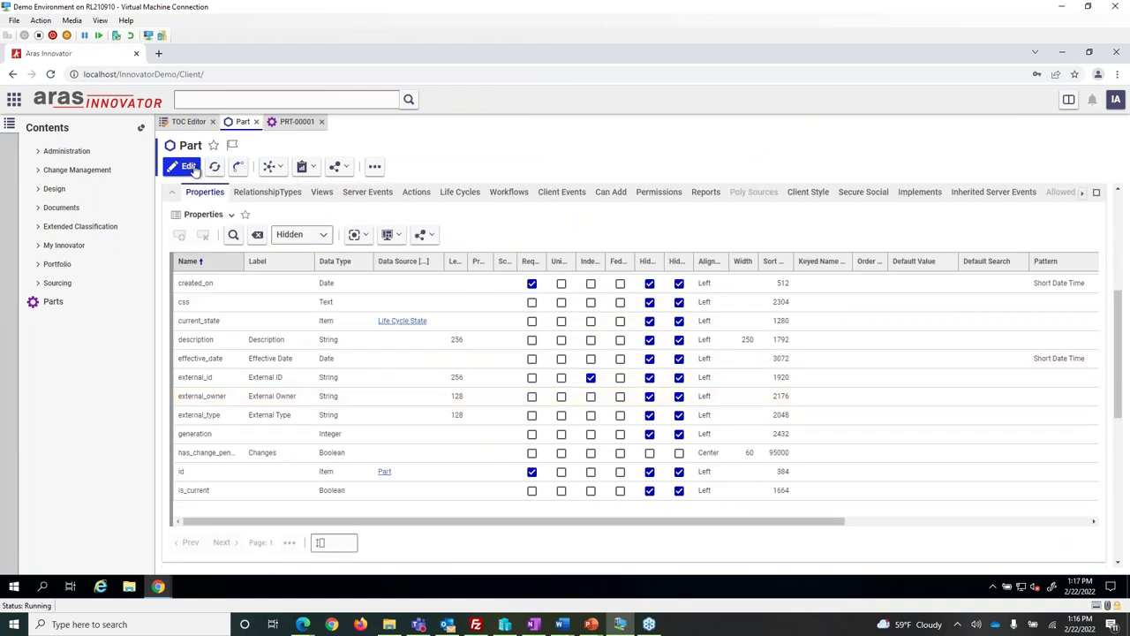
click(189, 167)
scroll(336, 326, down, 4)
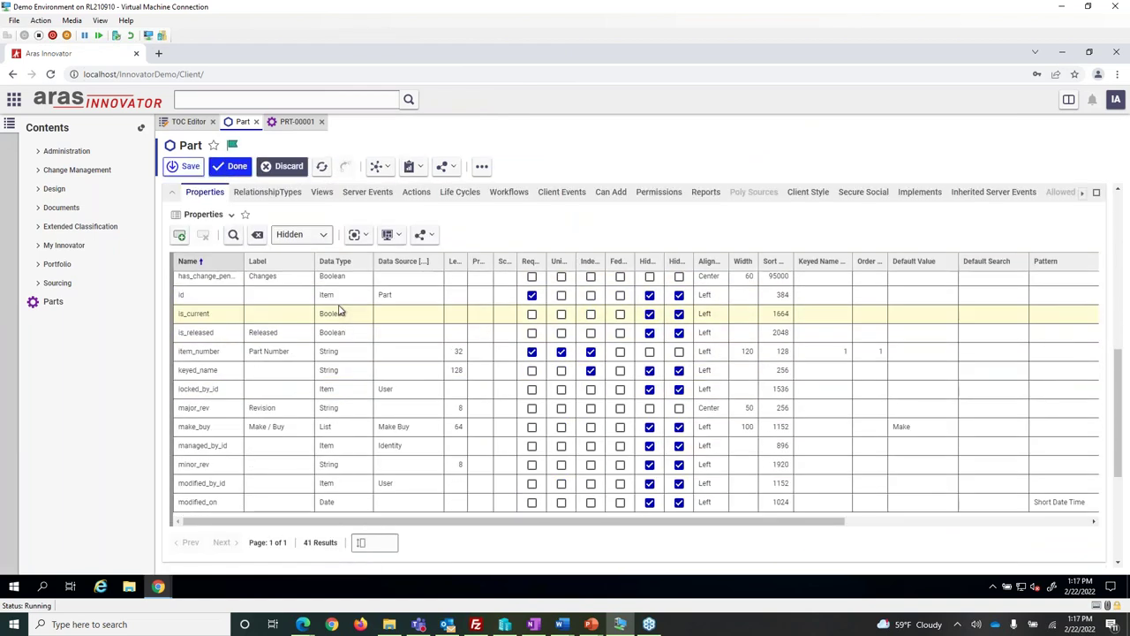
scroll(341, 311, down, 5)
Widen the Federated column and try federating weight, dismissing the resulting error.
drag(635, 261, 667, 257)
click(669, 340)
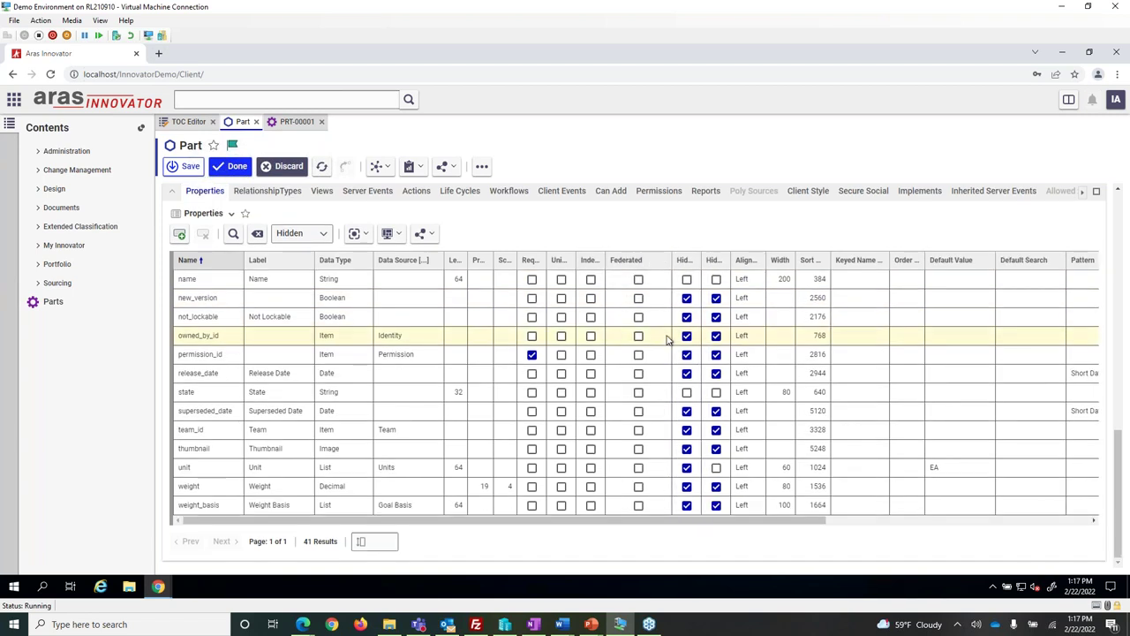
click(639, 488)
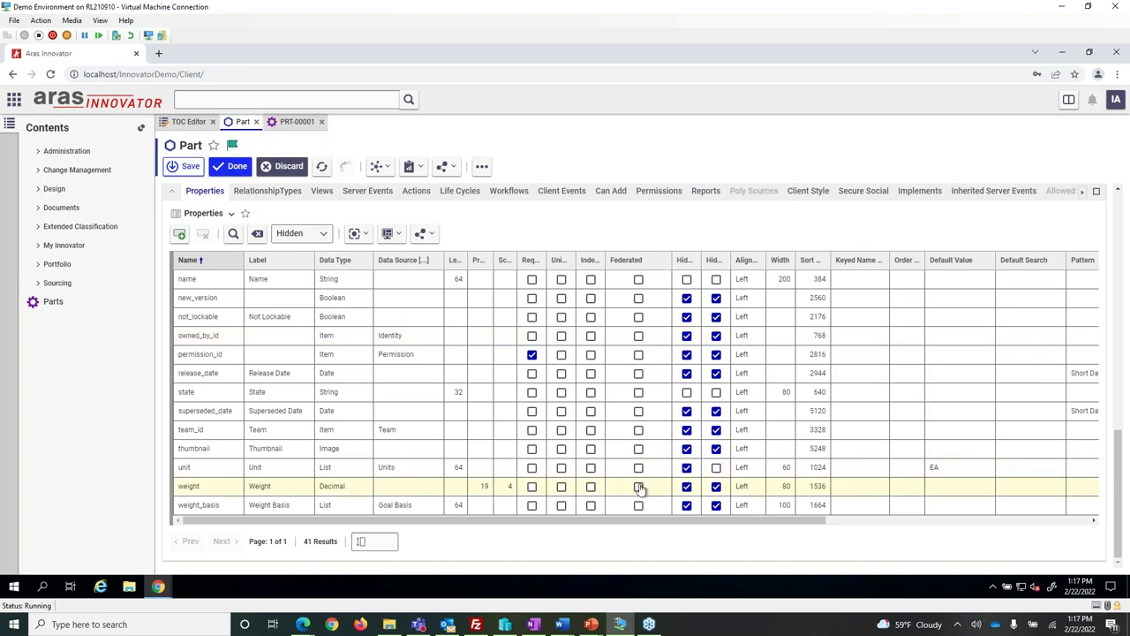
click(639, 487)
click(757, 407)
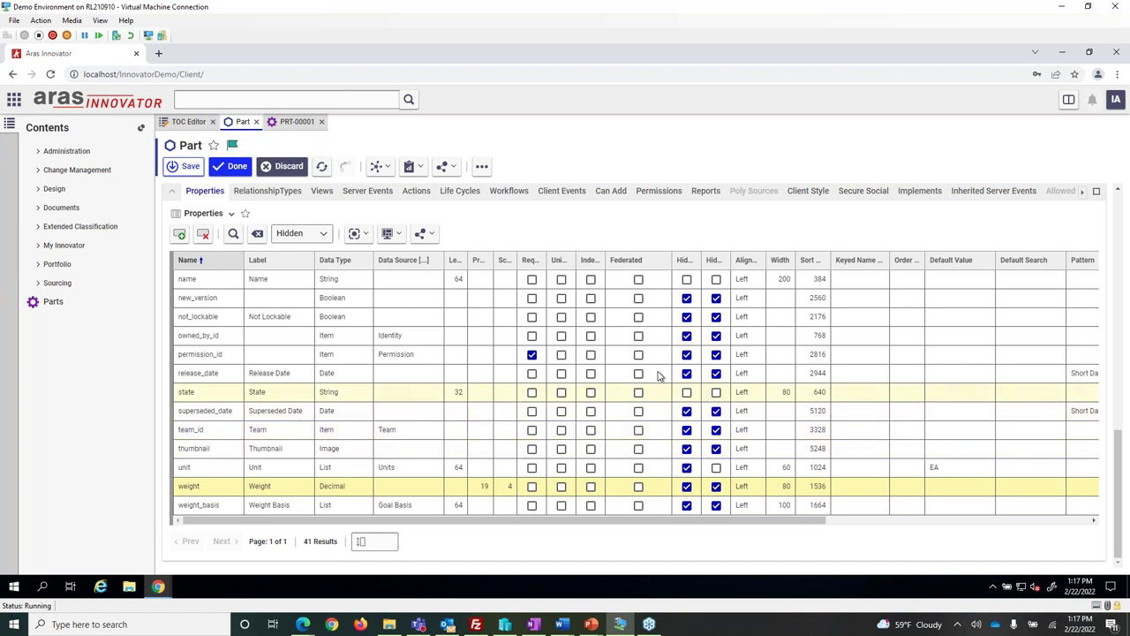
Try federating state and dismiss the unsupported string datatype error.
click(639, 391)
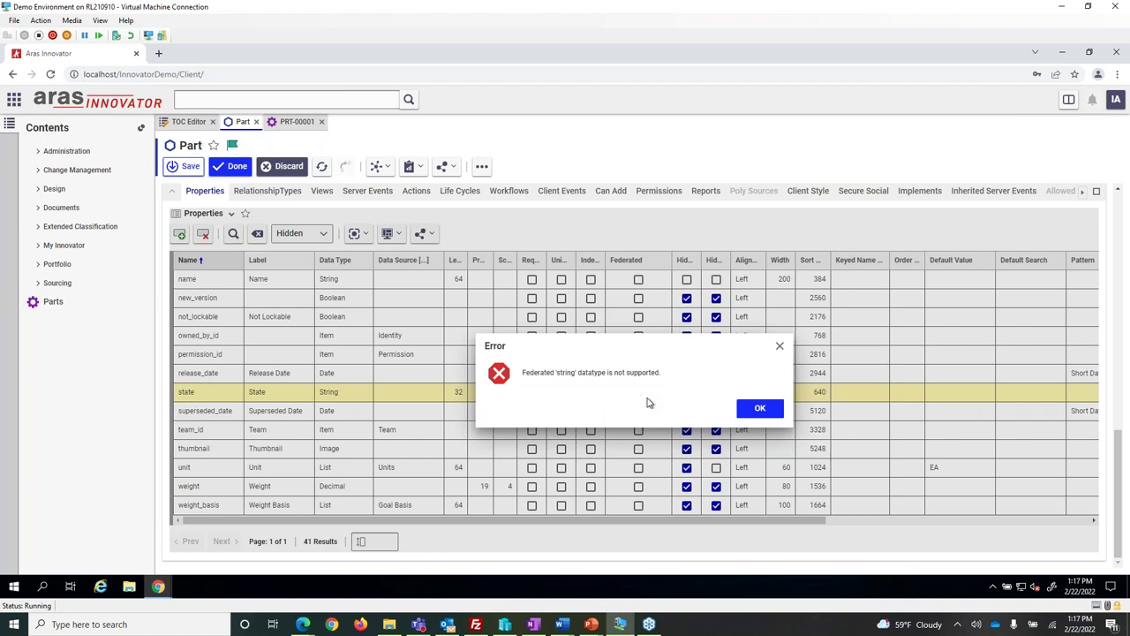
click(758, 407)
scroll(606, 464, up, 5)
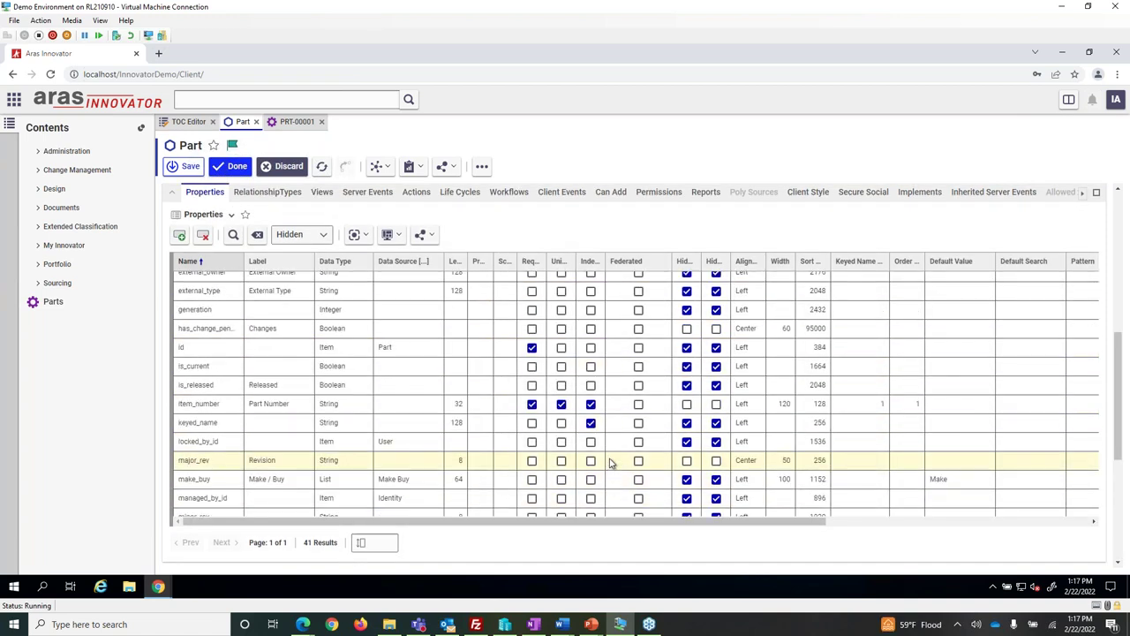
scroll(610, 463, up, 6)
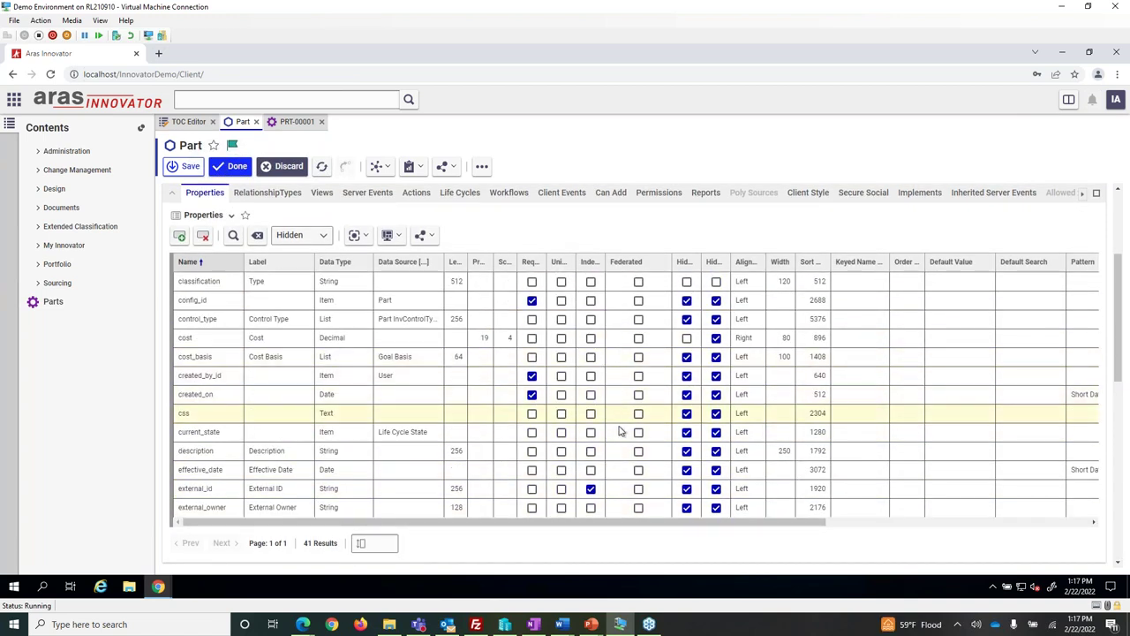
Tick Federated on css, cancel its warning, then discard the unsaved Part edits.
click(638, 413)
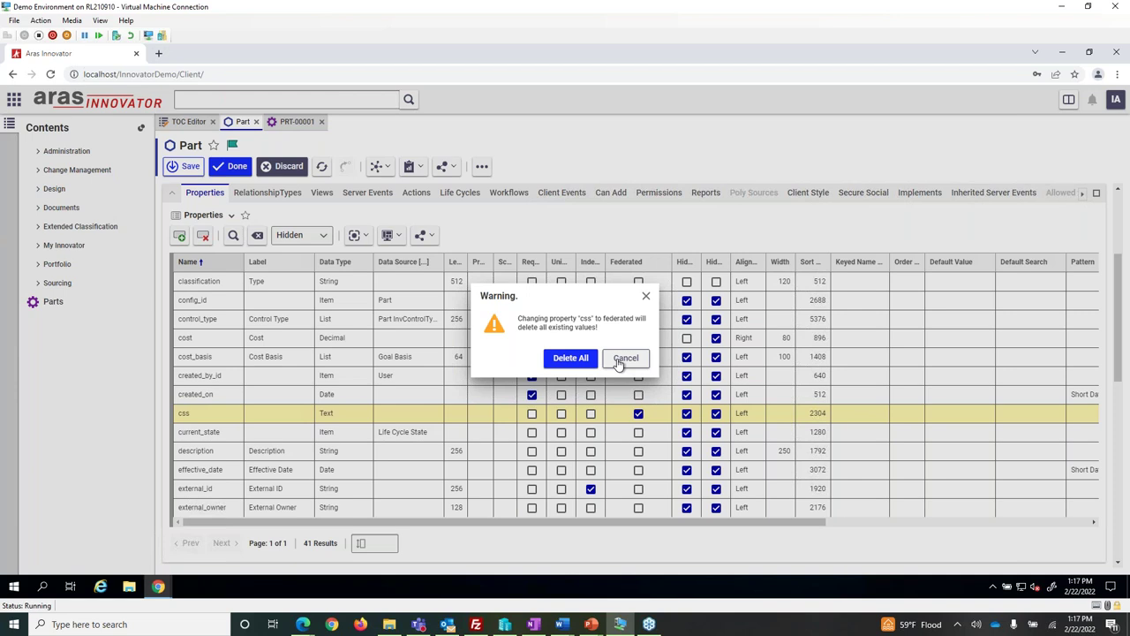
click(624, 357)
scroll(519, 250, up, 2)
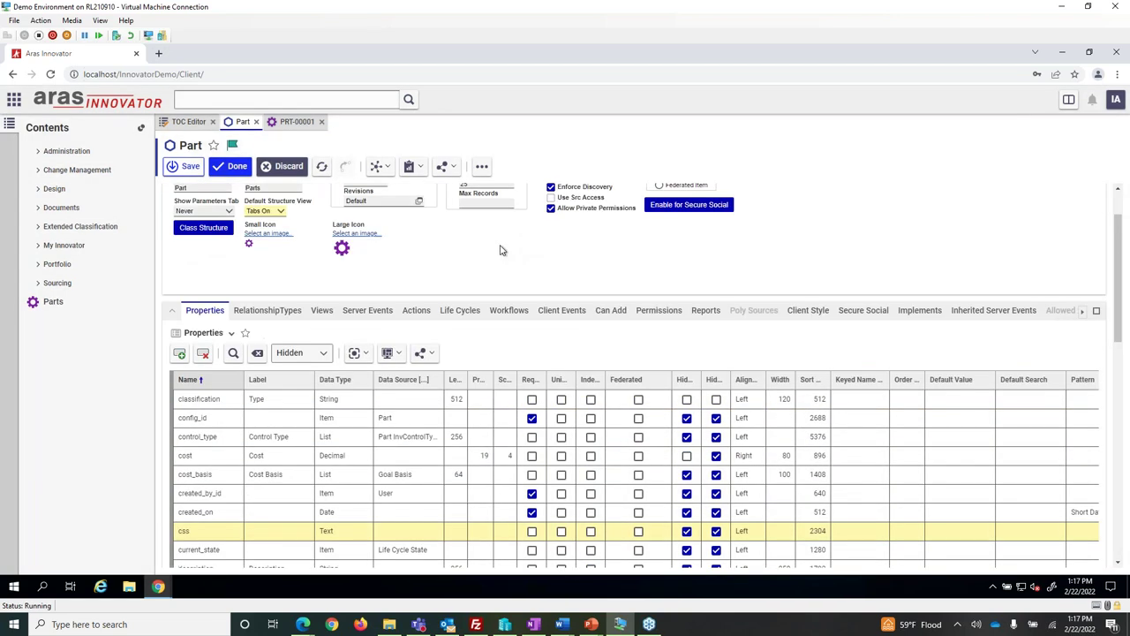
click(283, 166)
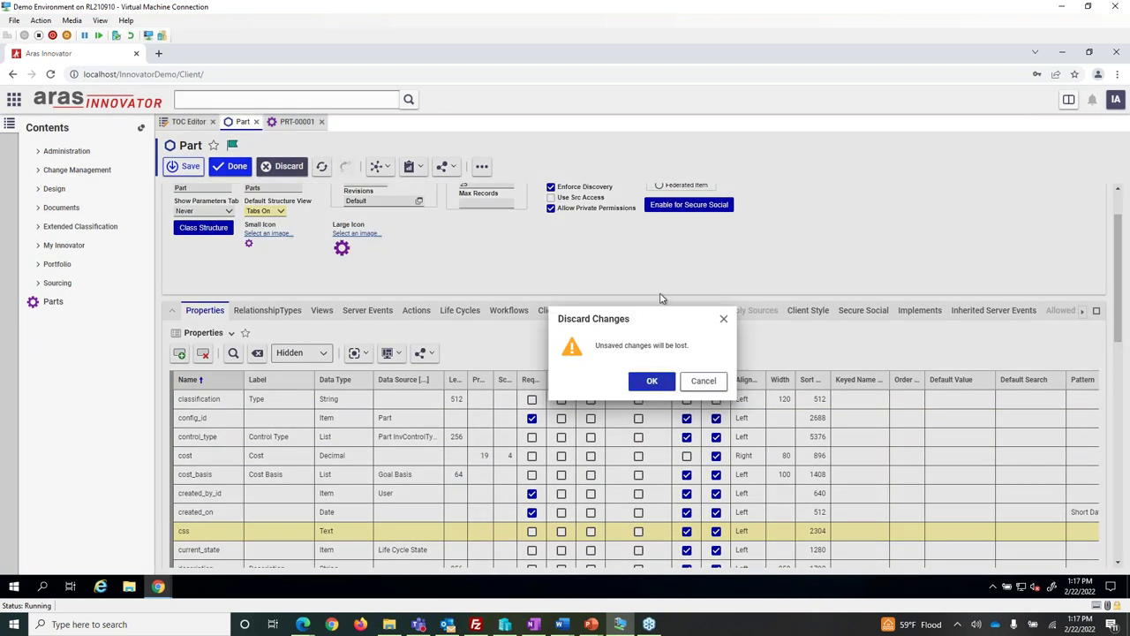
Confirm discarding the Part changes, then return to the PowerPoint 'Questions?' slide.
key(Return)
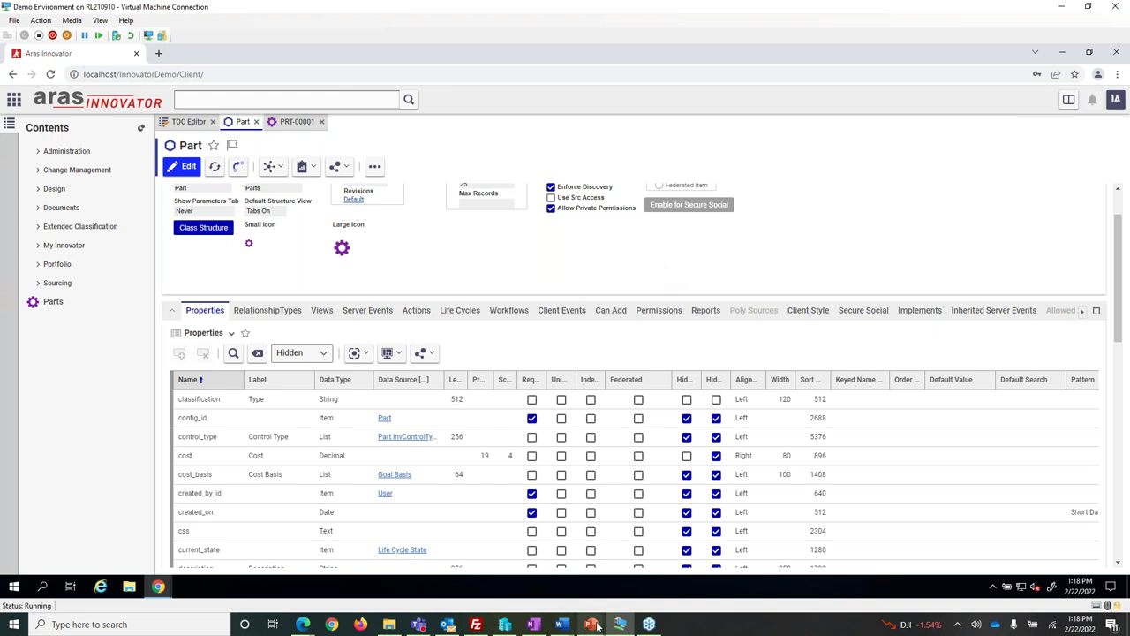
mouse_move(597, 627)
click(609, 572)
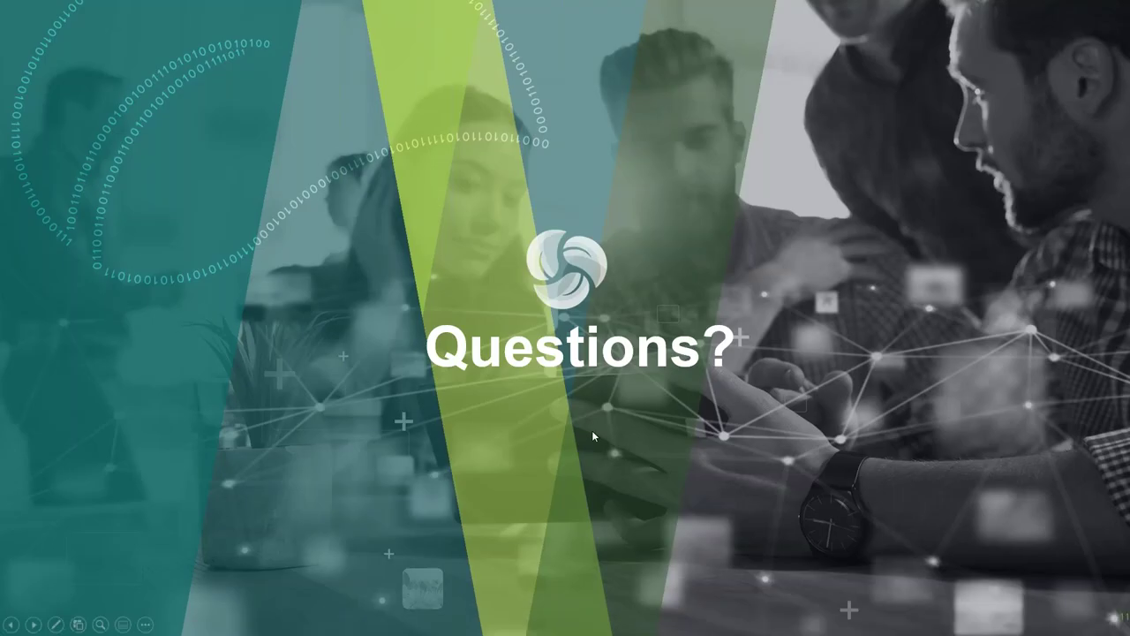